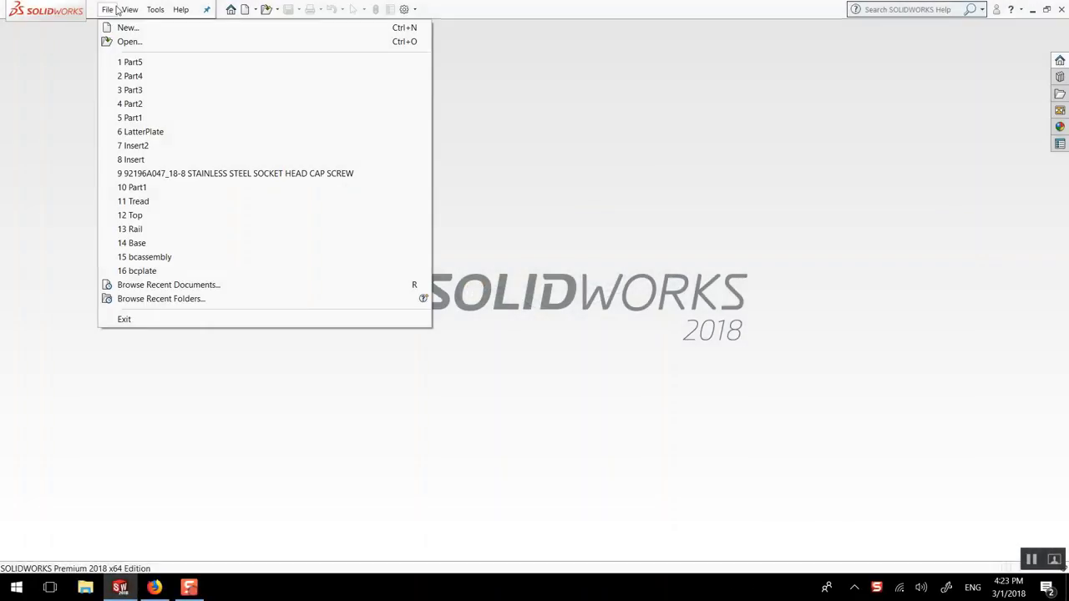
- Create a new blank part document, Part9
left_click(117, 26)
left_click(580, 386)
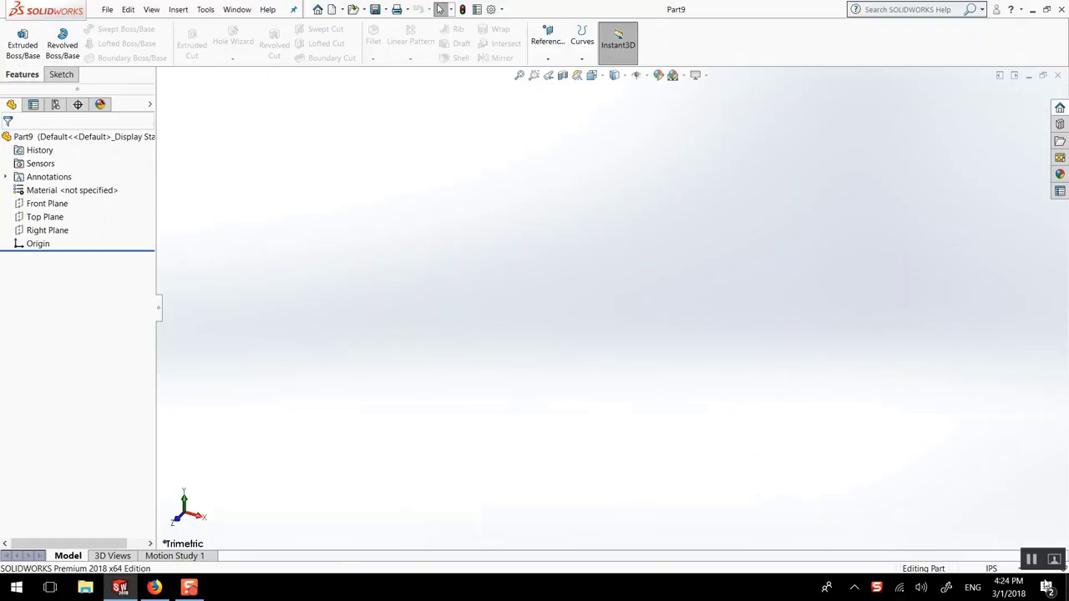
- Switch the part to CGS units and start a sketch on the Top Plane
left_click(993, 570)
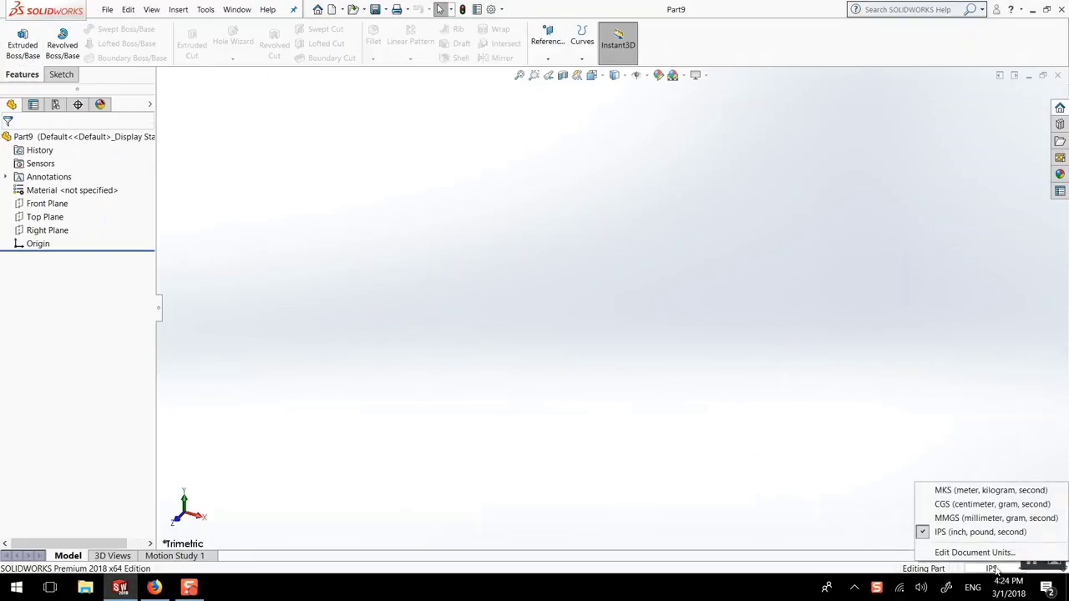
left_click(976, 504)
left_click(44, 216)
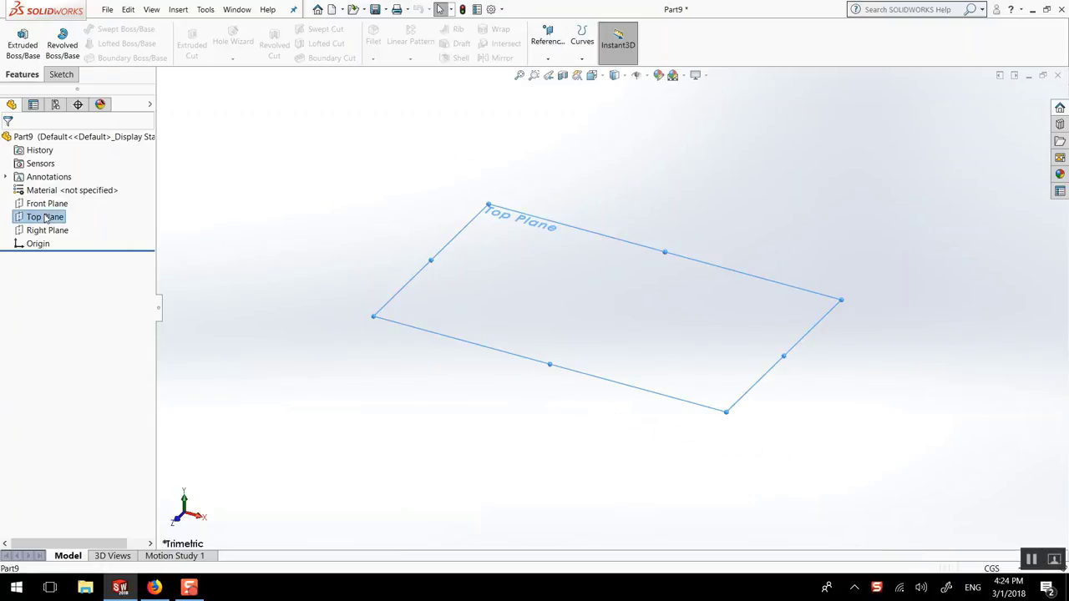
left_click(59, 197)
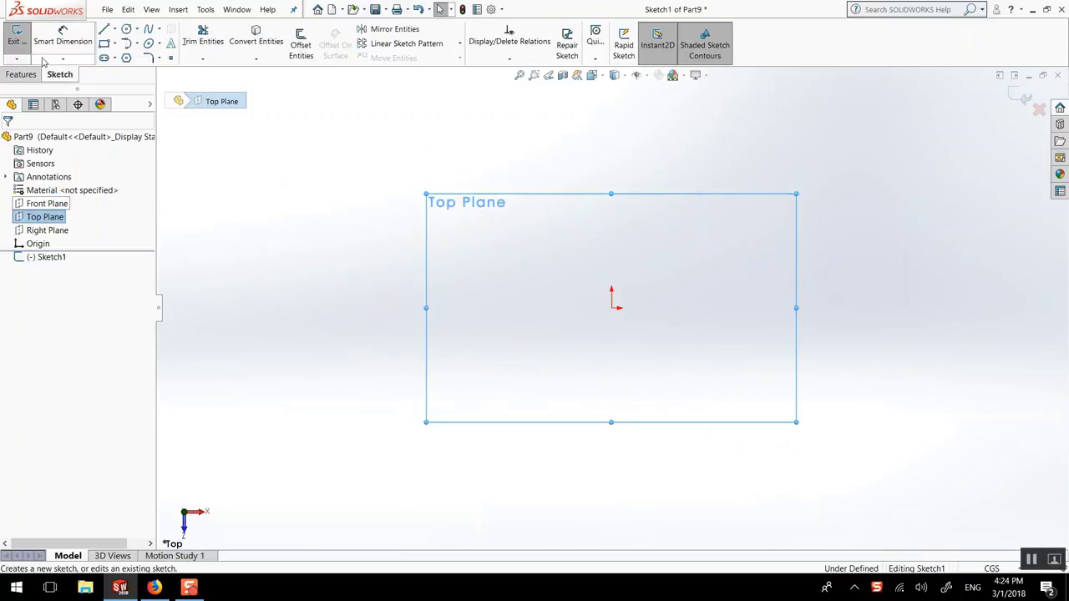
- Draw a horizontal line above the origin and dimension it 10.00 cm
left_click(105, 29)
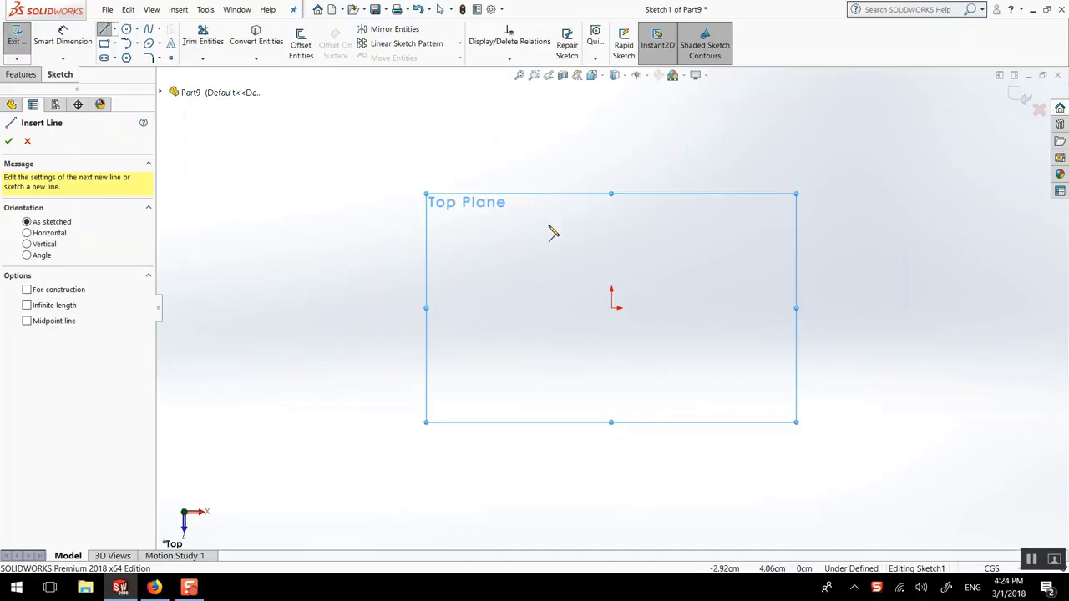
left_click(542, 231)
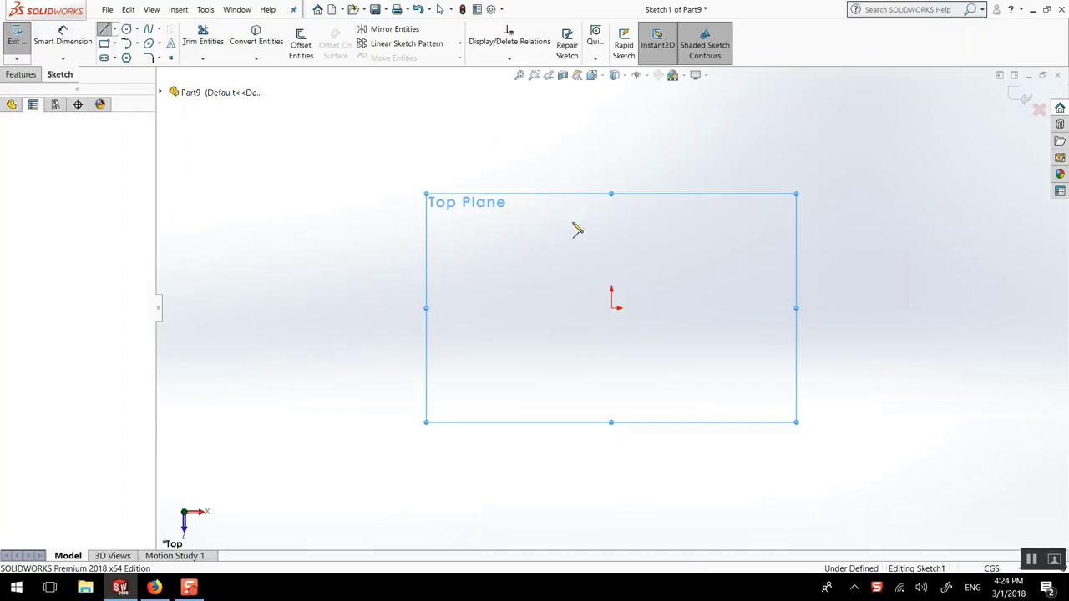
left_click(706, 231)
left_click(62, 40)
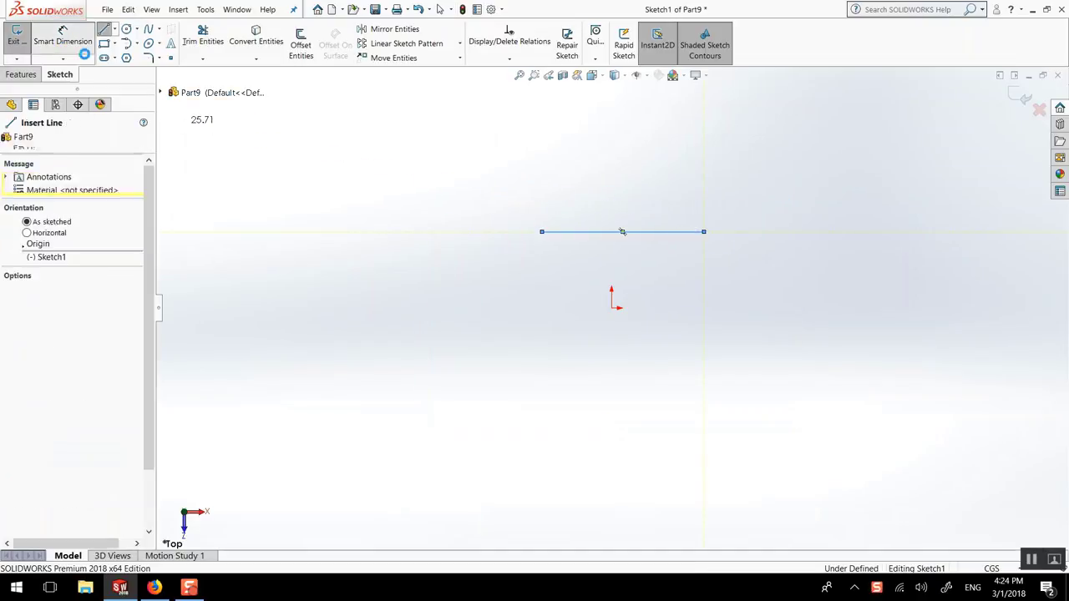
left_click(576, 232)
left_click(593, 208)
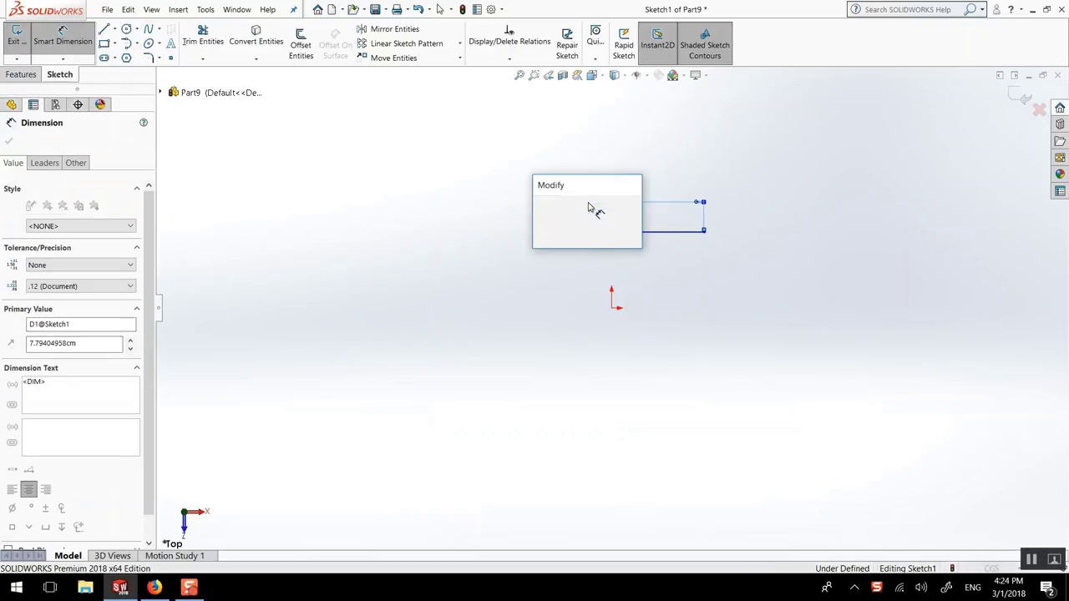
type("10")
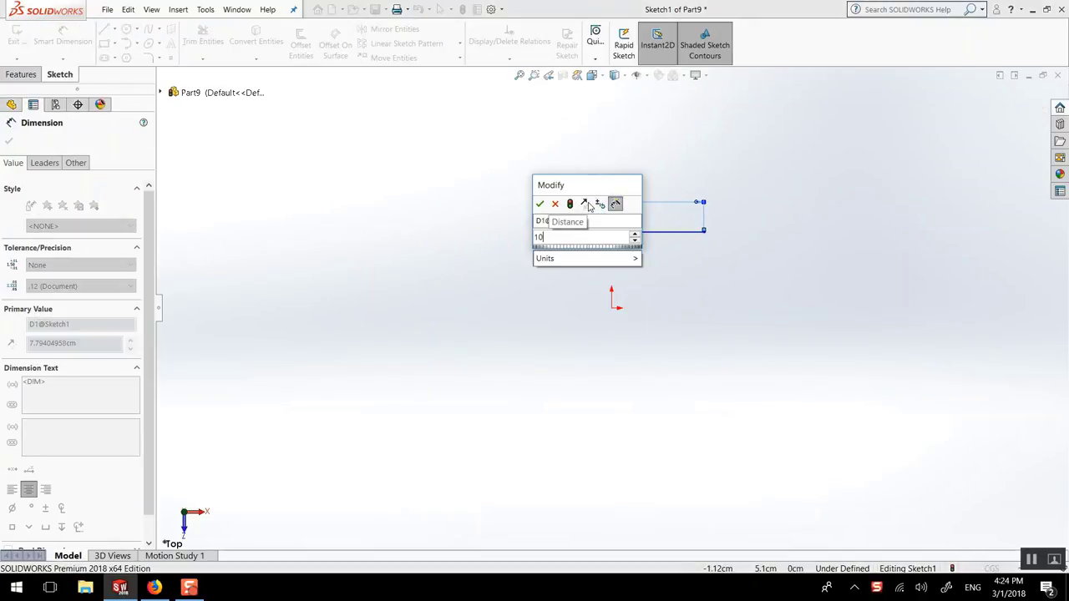
key("Return")
key("Escape")
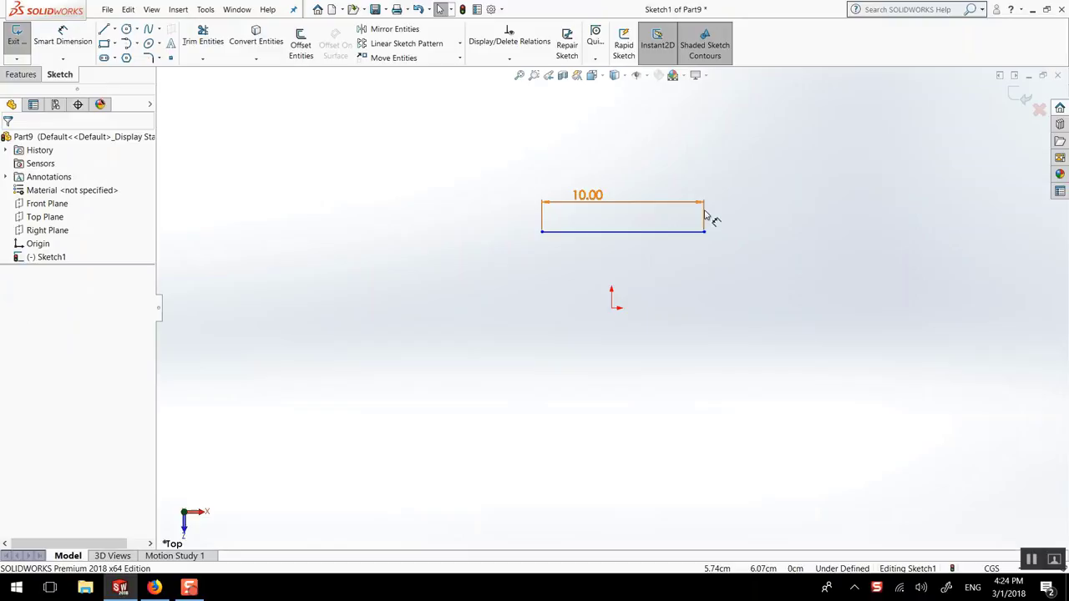
- Try copying the line below, undo the misplaced copy, and reselect the original line
left_click(459, 57)
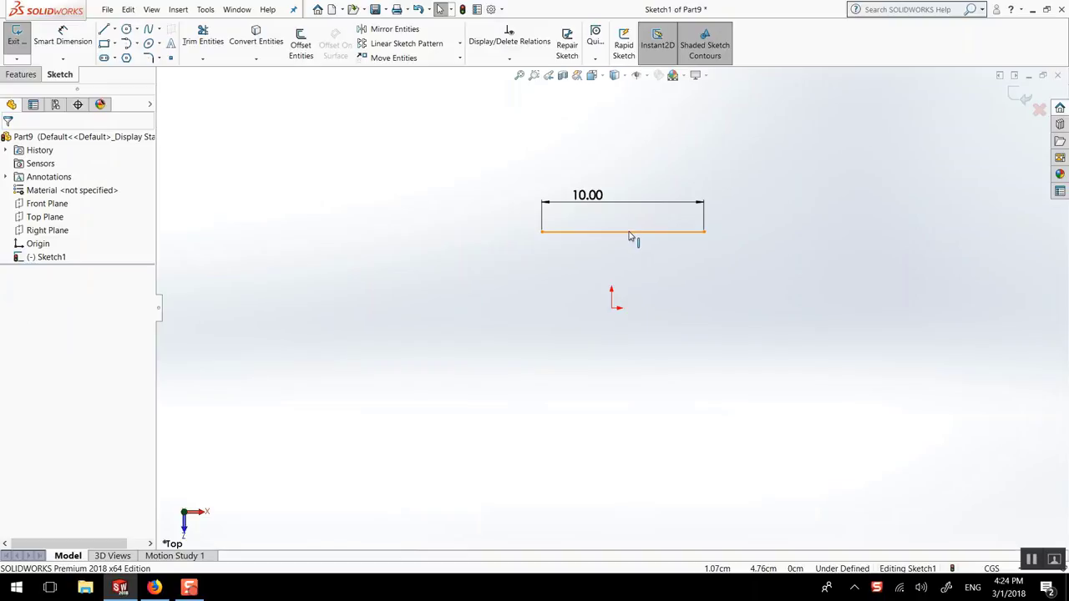
left_click_drag(630, 232, 666, 309, "ctrl")
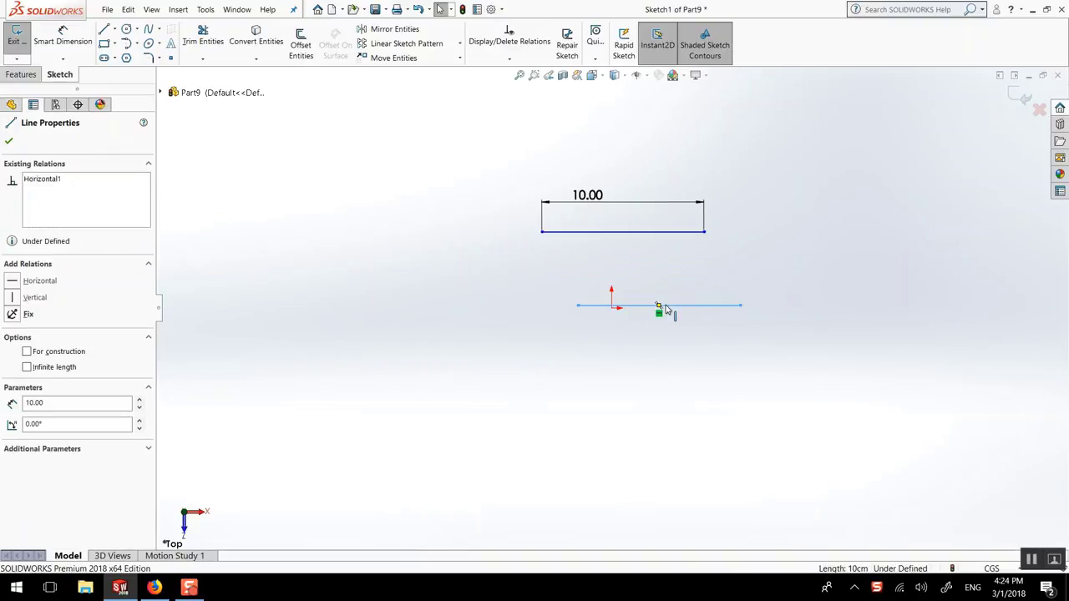
key("ctrl+z")
left_click(639, 232)
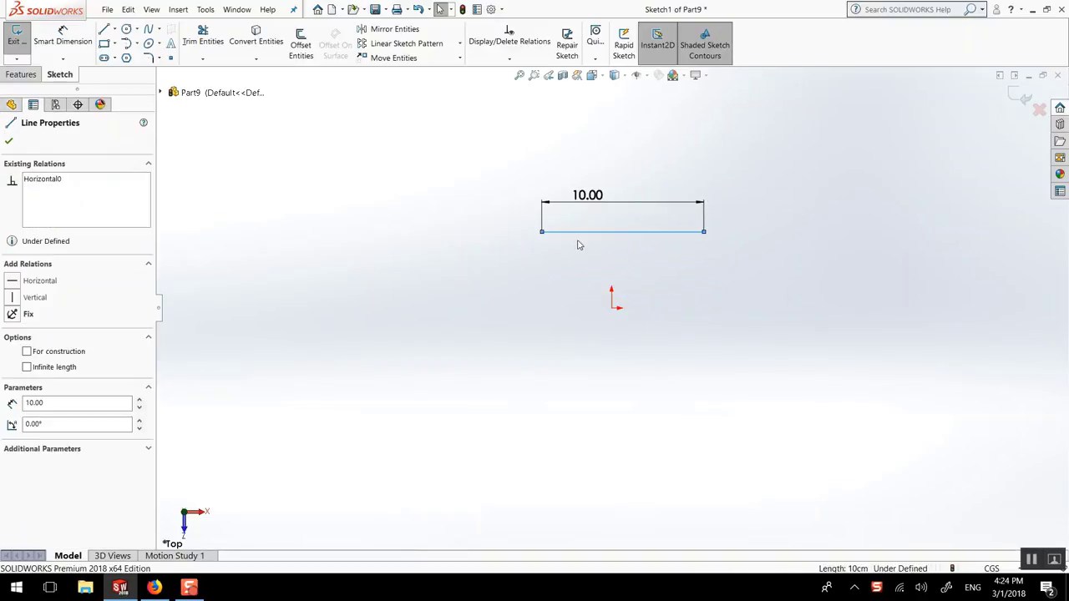
- Copy the 10 cm line with a negative vertical offset so it sits just below the origin
left_click(456, 58)
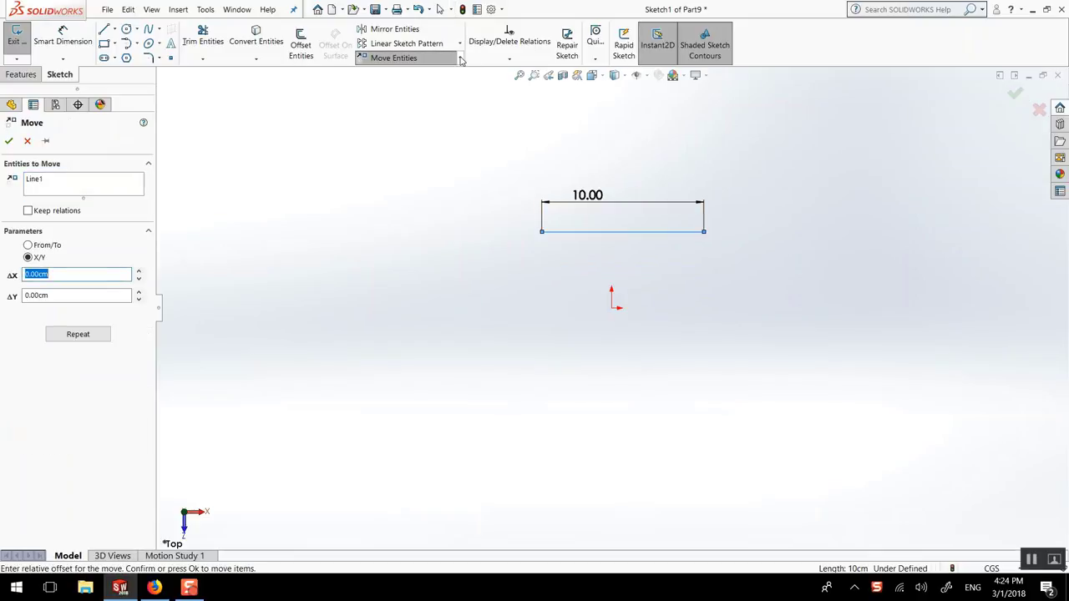
left_click(459, 59)
left_click(404, 88)
double_click(34, 296)
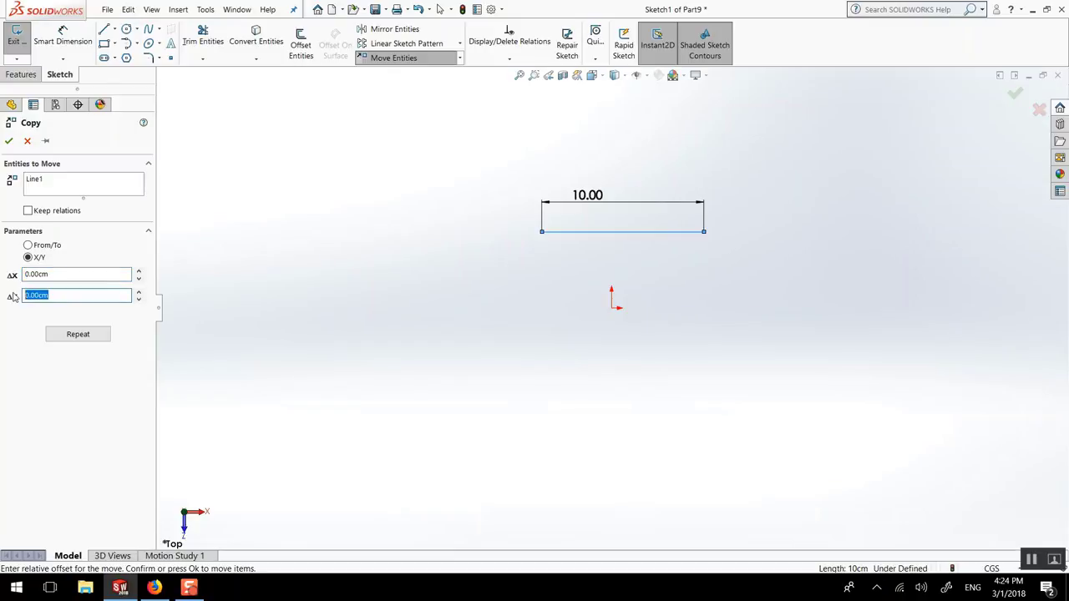
left_click(136, 300)
type("-5")
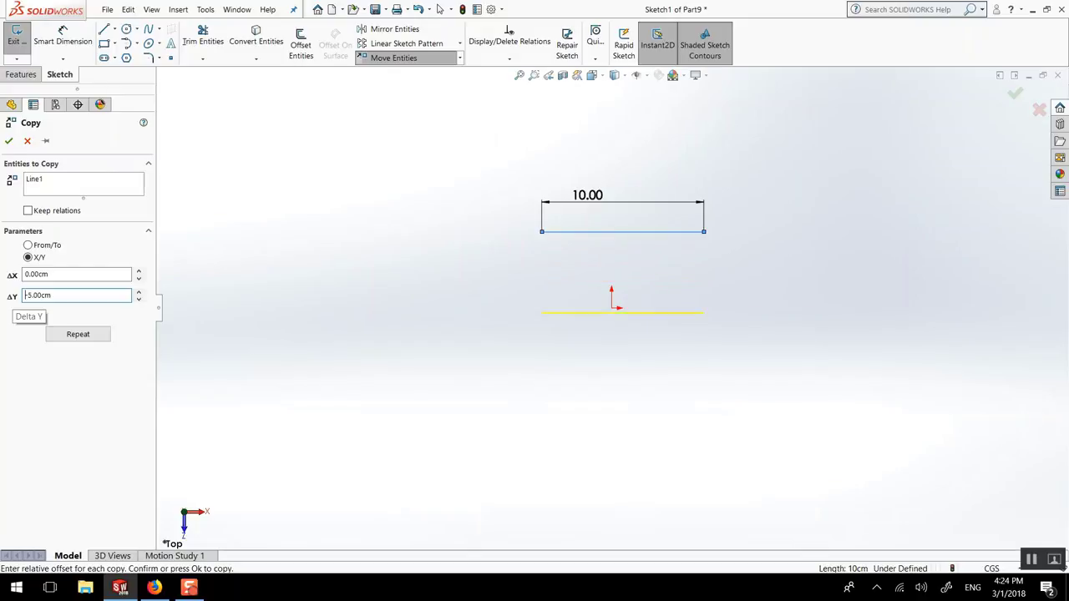
left_click(10, 141)
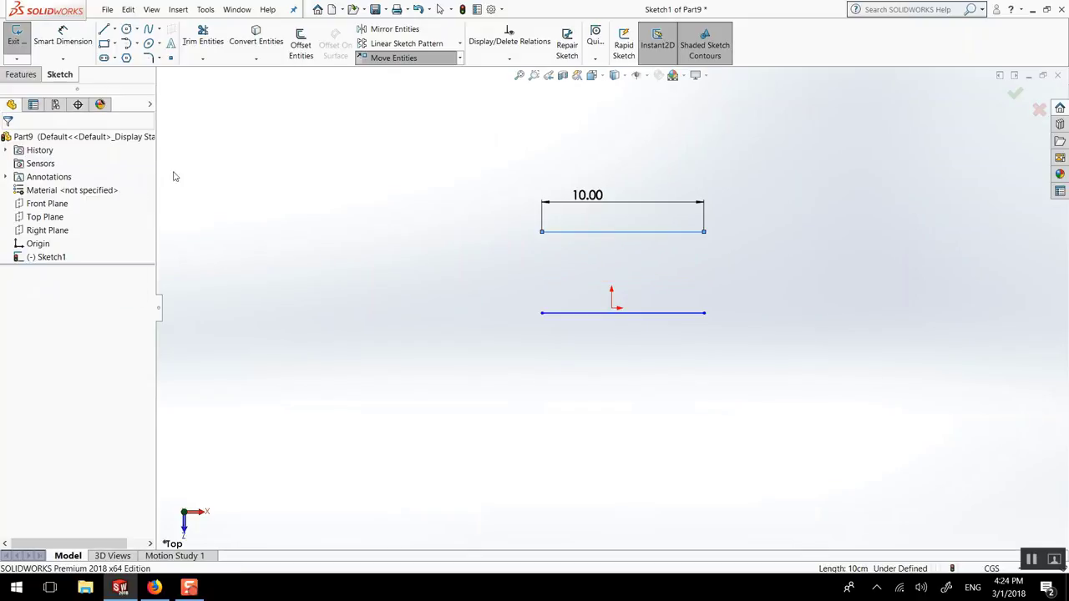
scroll(681, 255, "down", 3)
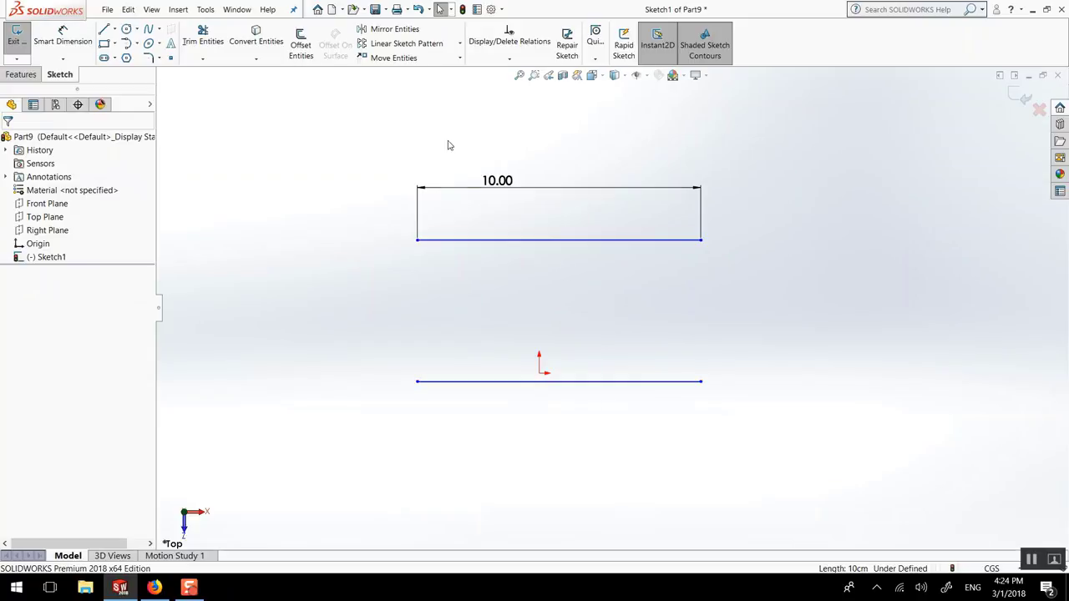
- Offset both lines 1 cm bi-directionally with arc caps into two slot outlines
left_click(300, 43)
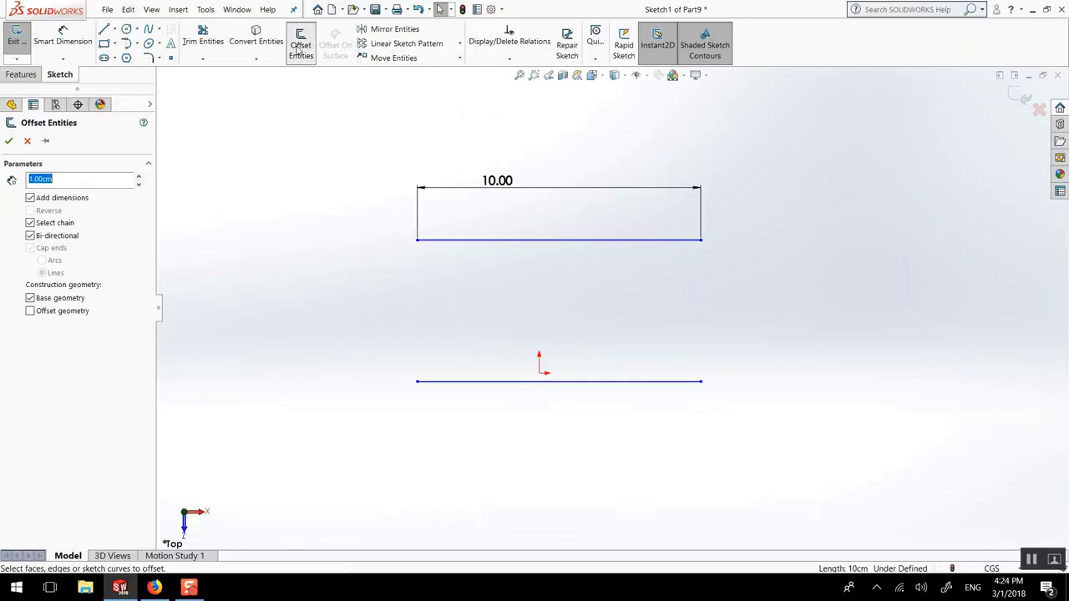
left_click(457, 242)
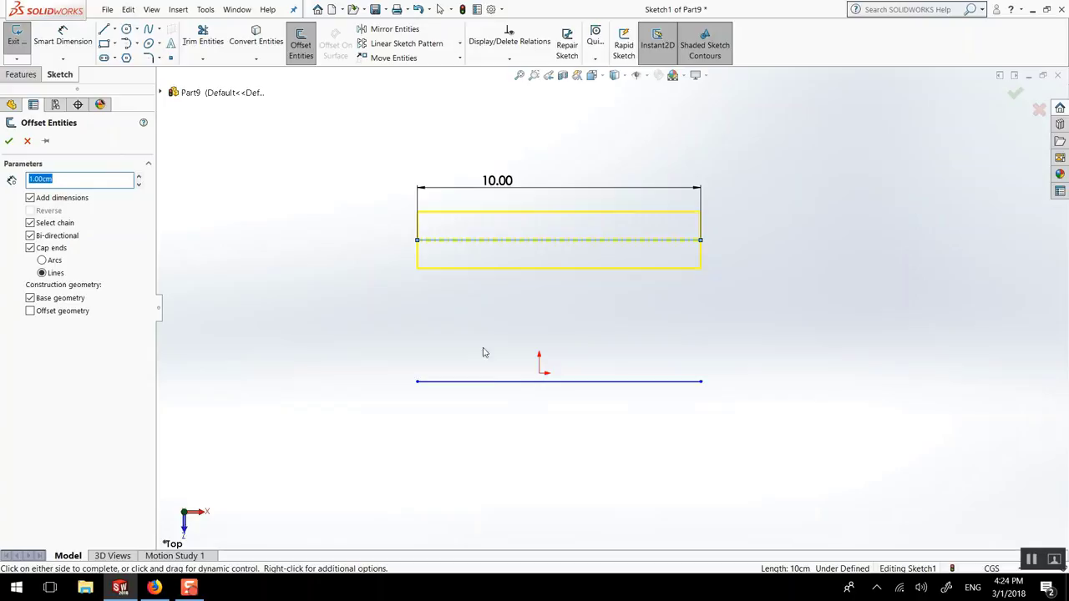
left_click(484, 382)
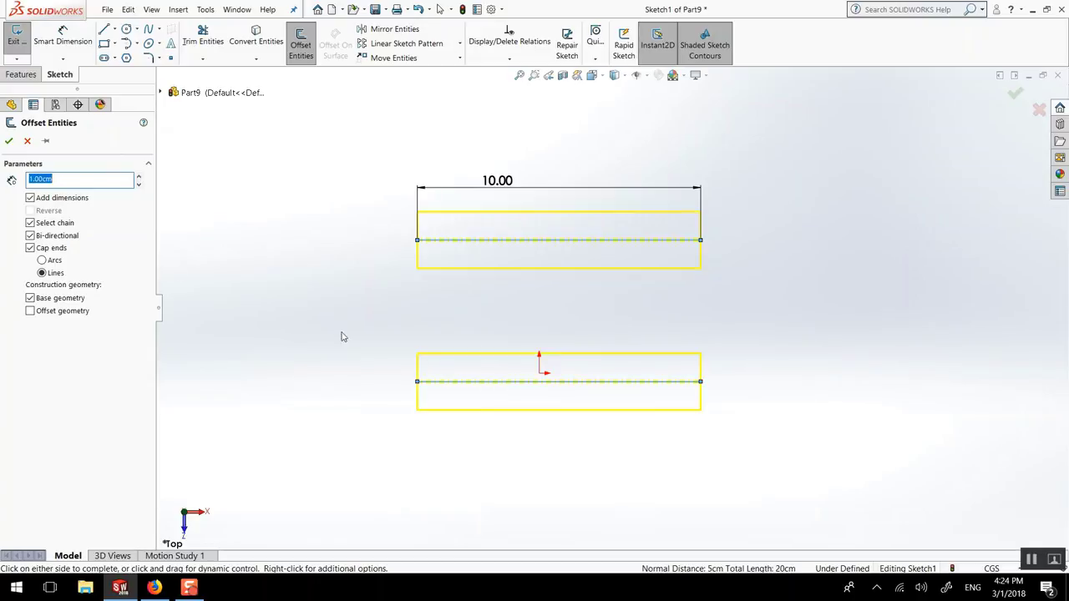
left_click(42, 261)
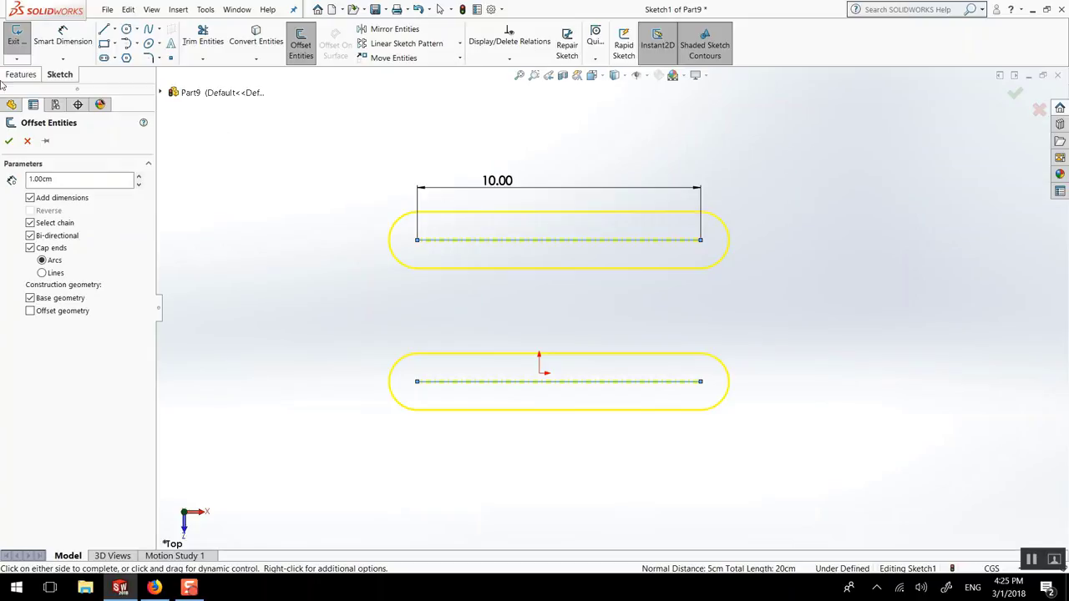
left_click(9, 140)
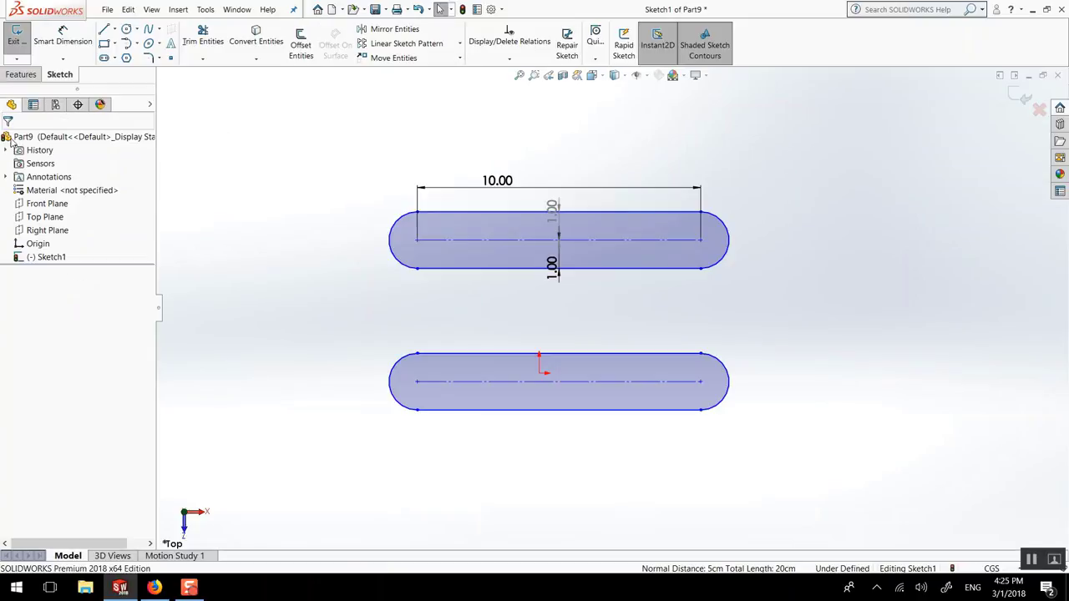
- Extrude the slot sketch 0.50 cm into two solid bars
left_click(22, 75)
left_click(20, 44)
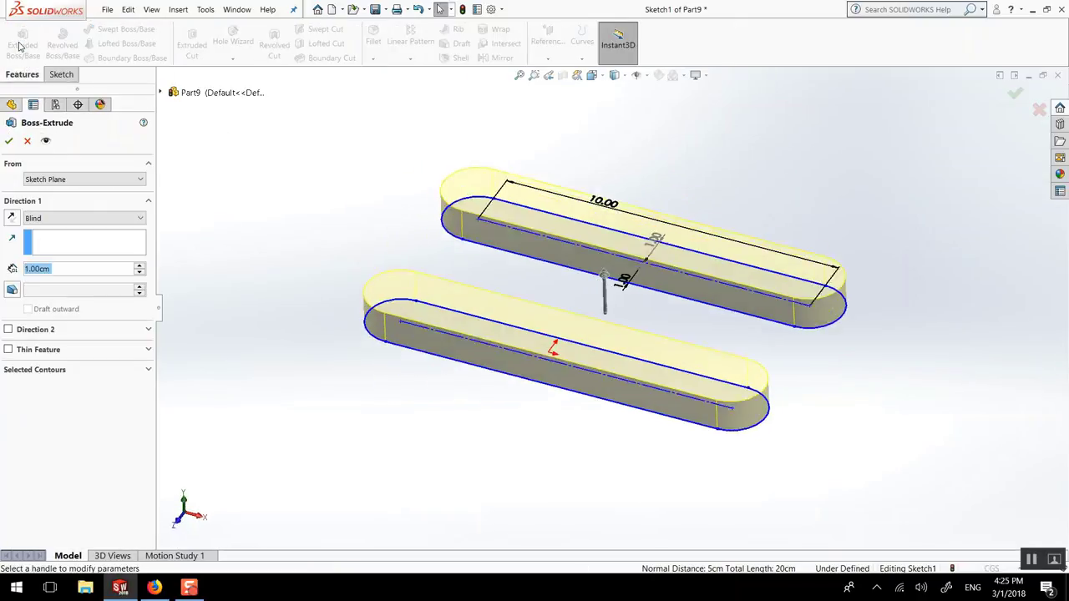
type("0.5")
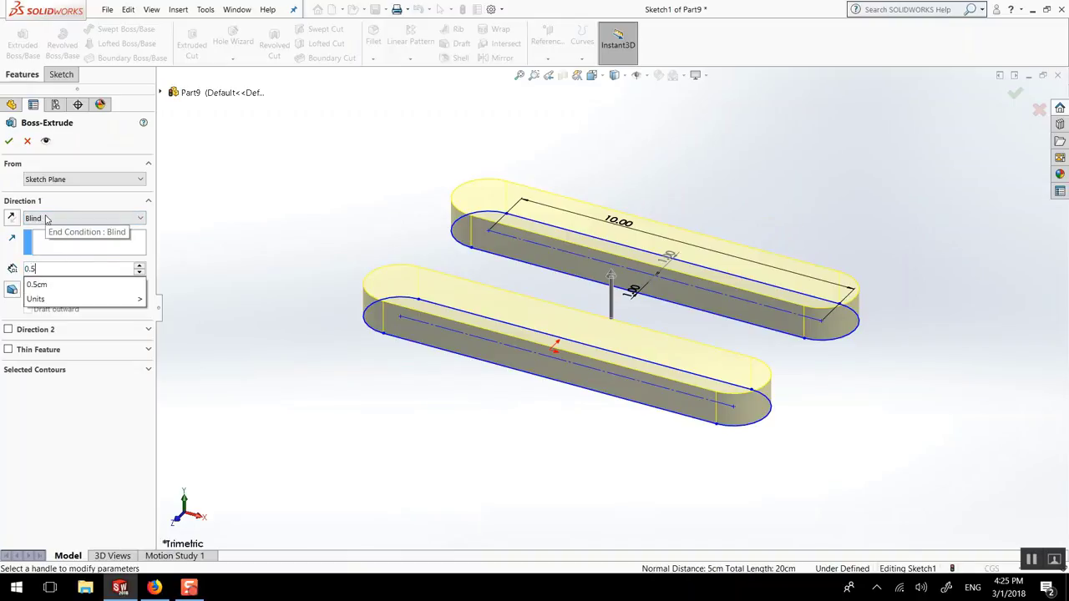
key("Return")
left_click(10, 139)
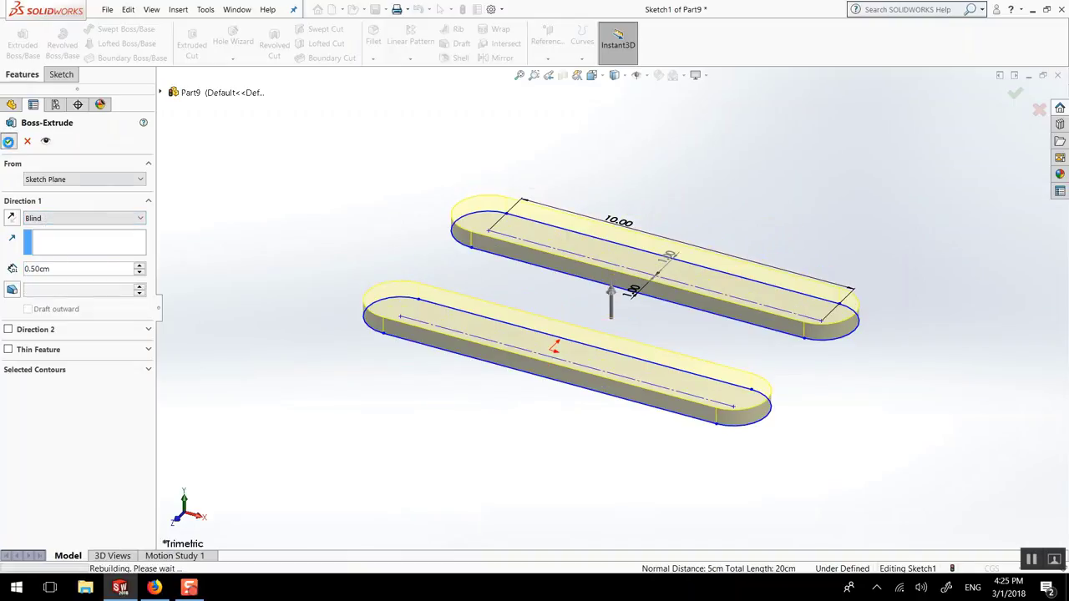
left_click(785, 215)
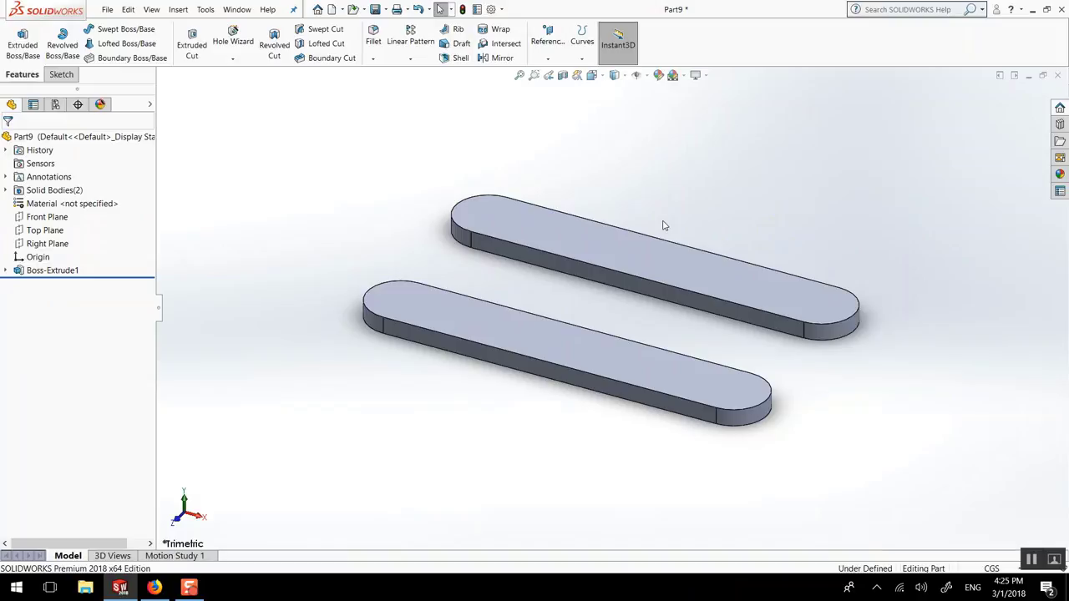
- On the upper bar's top face, viewed straight on, sketch a rectangle spanning both bars
left_click(641, 252)
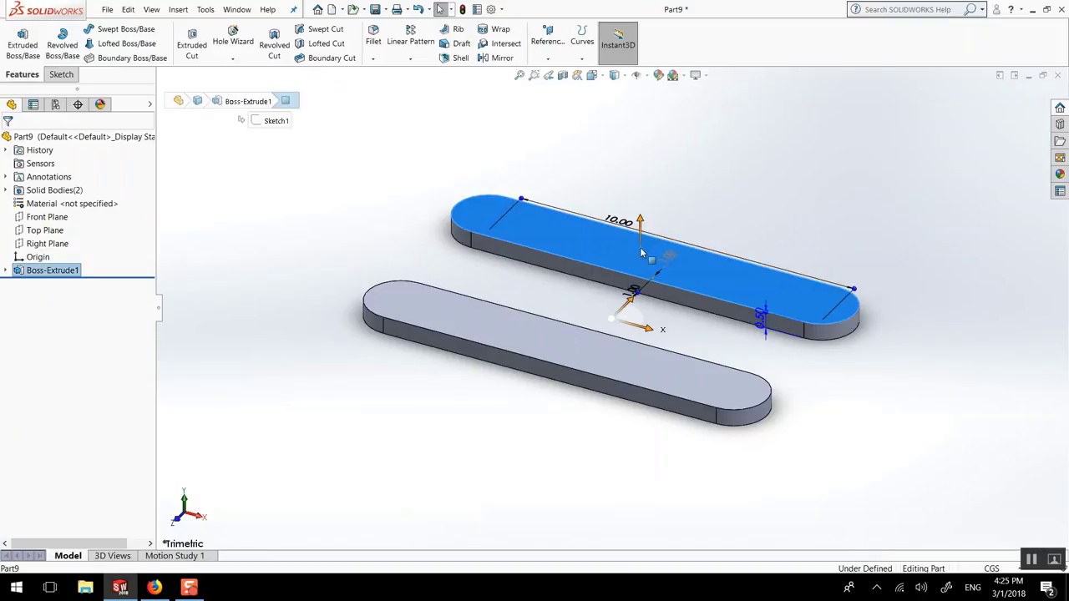
key("ctrl+8")
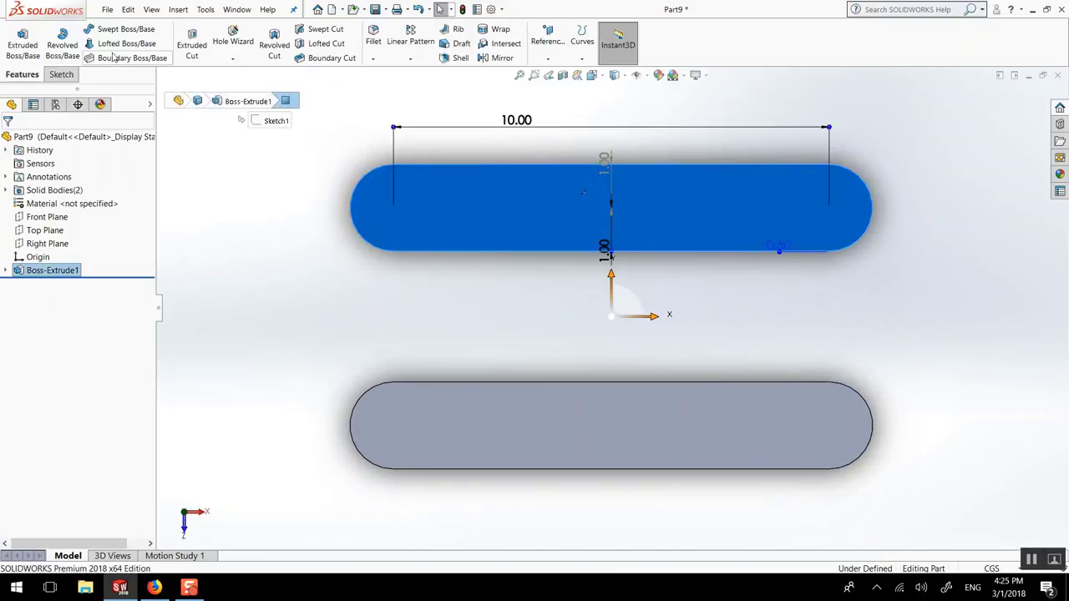
left_click(62, 75)
left_click(104, 43)
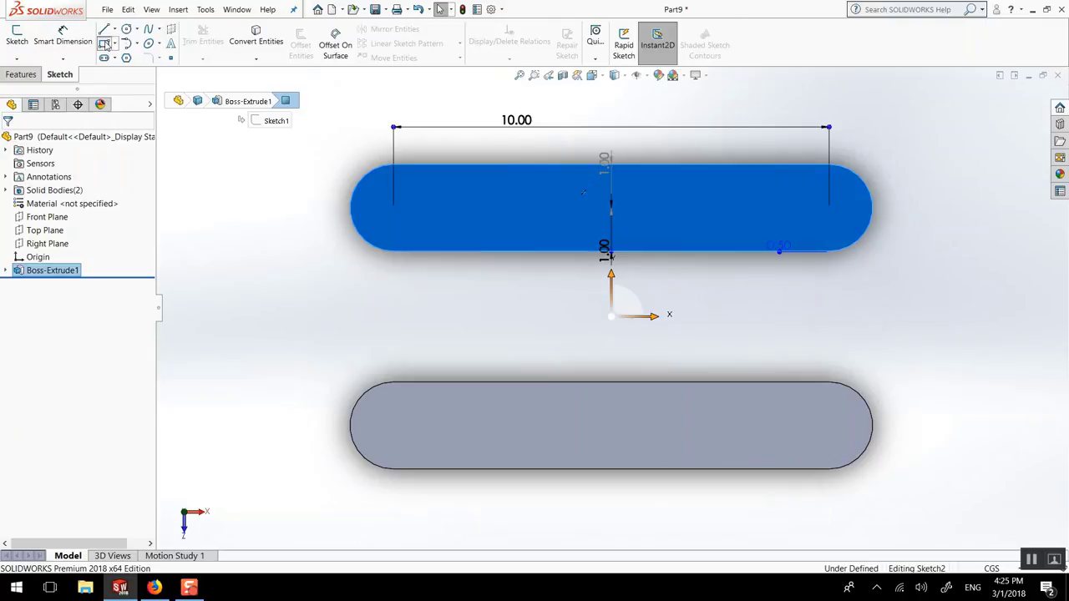
left_click(456, 166)
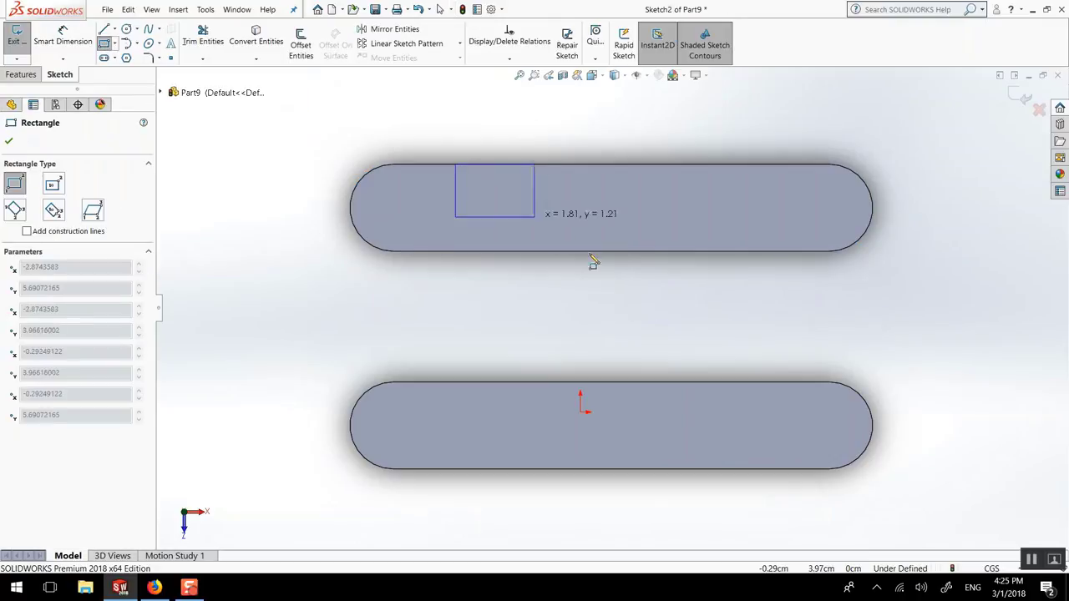
left_click(772, 469)
right_click(370, 269)
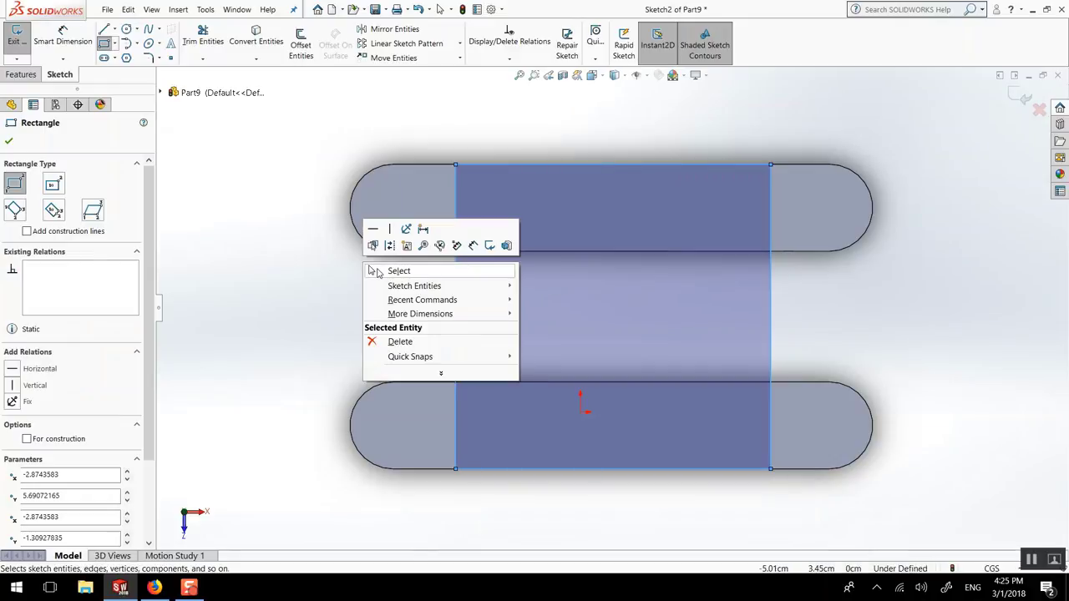
left_click(393, 271)
- Dimension the rectangle's left and right sides 2.00 cm in from the bars' rounded ends
left_click(46, 35)
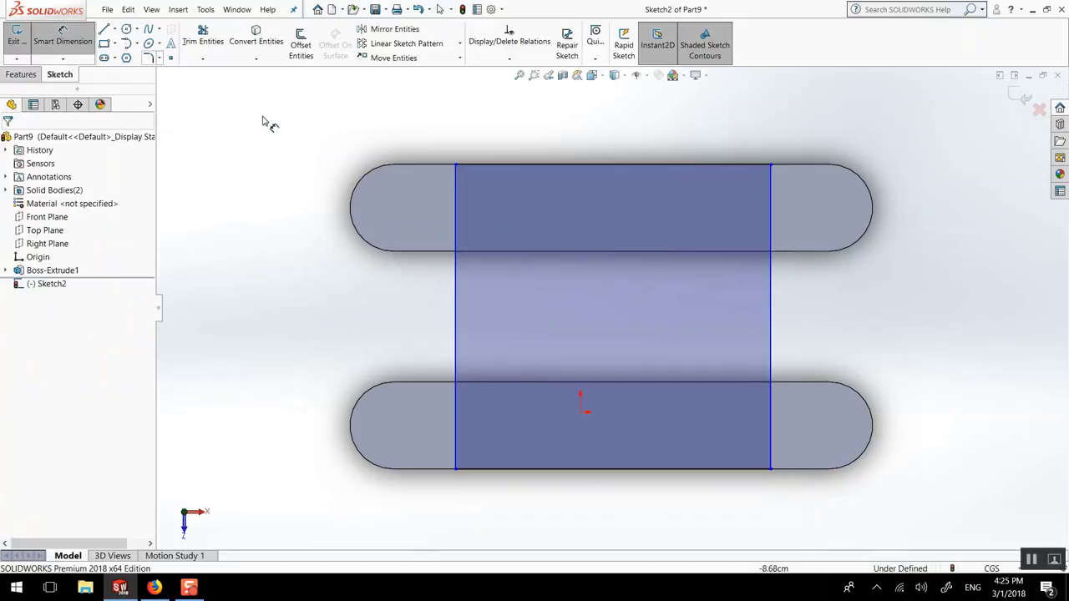
left_click(457, 205)
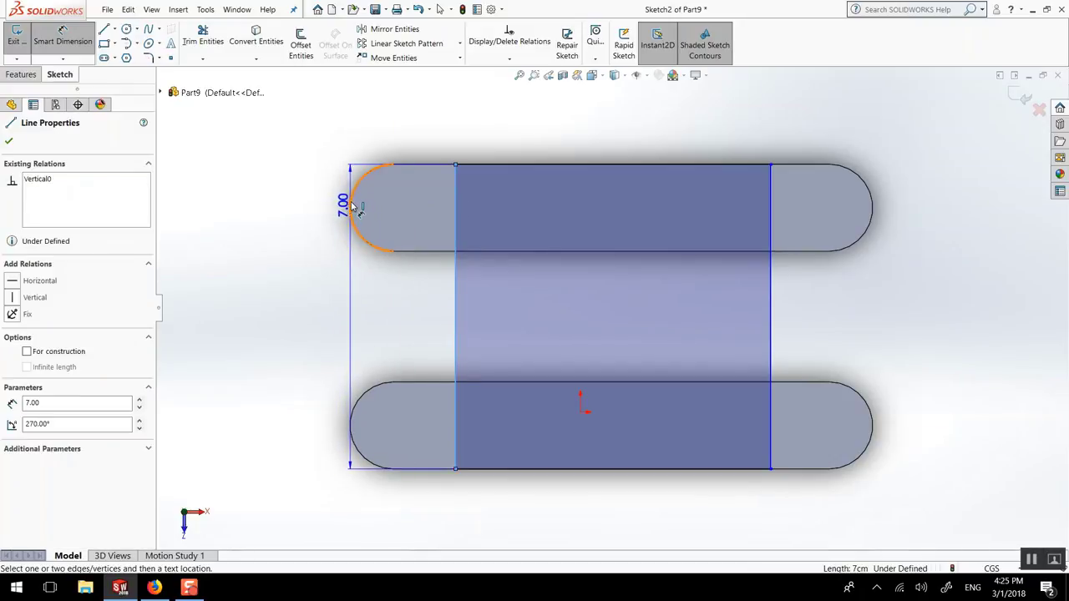
left_click(352, 208)
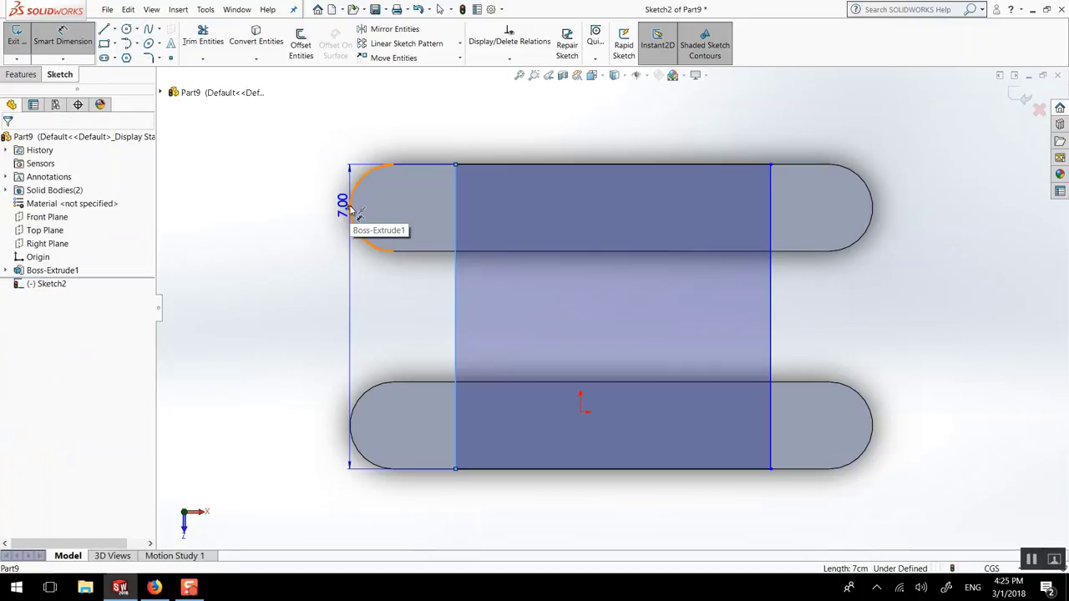
left_click(381, 214)
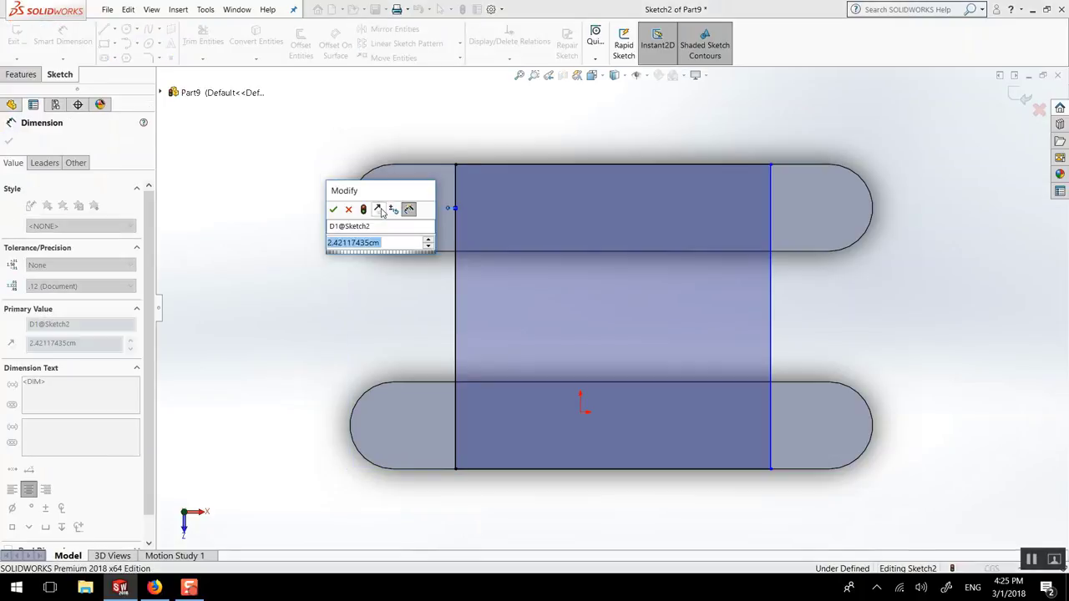
type("2")
key("Return")
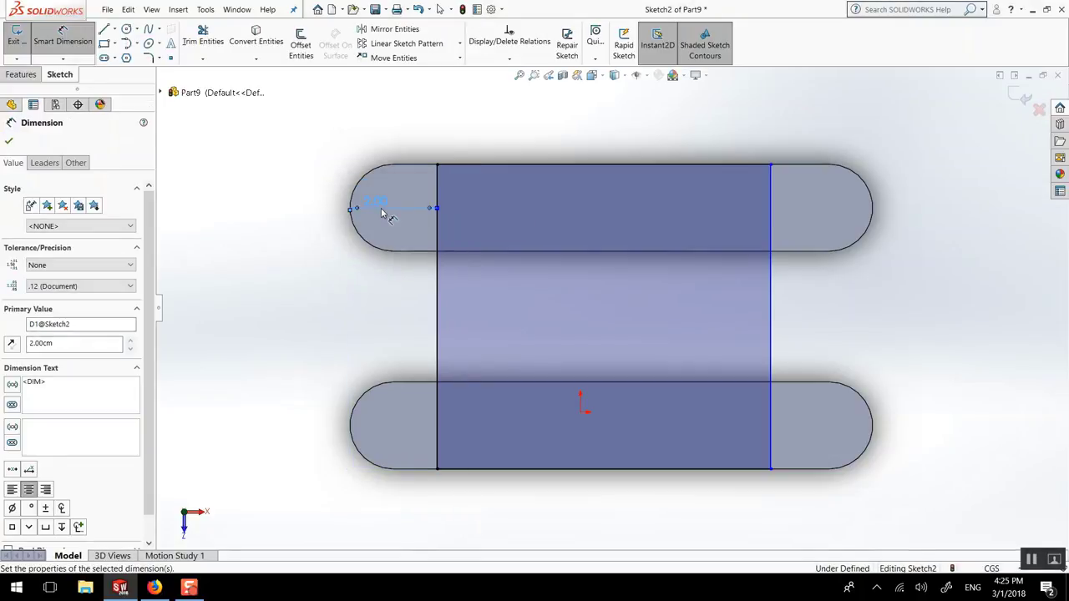
left_click(772, 199)
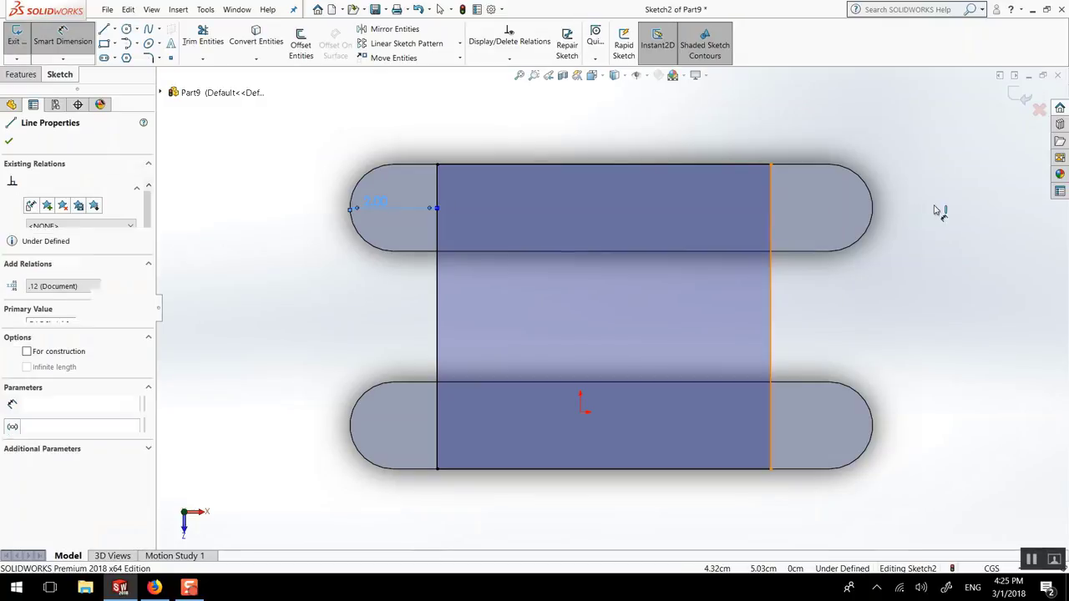
left_click(873, 210)
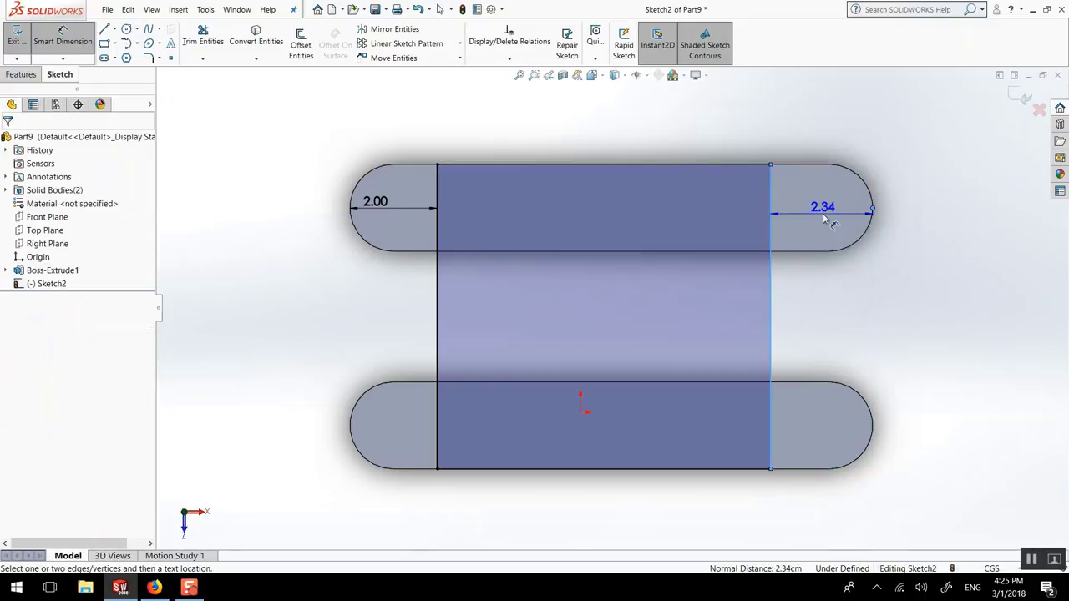
left_click(825, 219)
type("2")
key("Return")
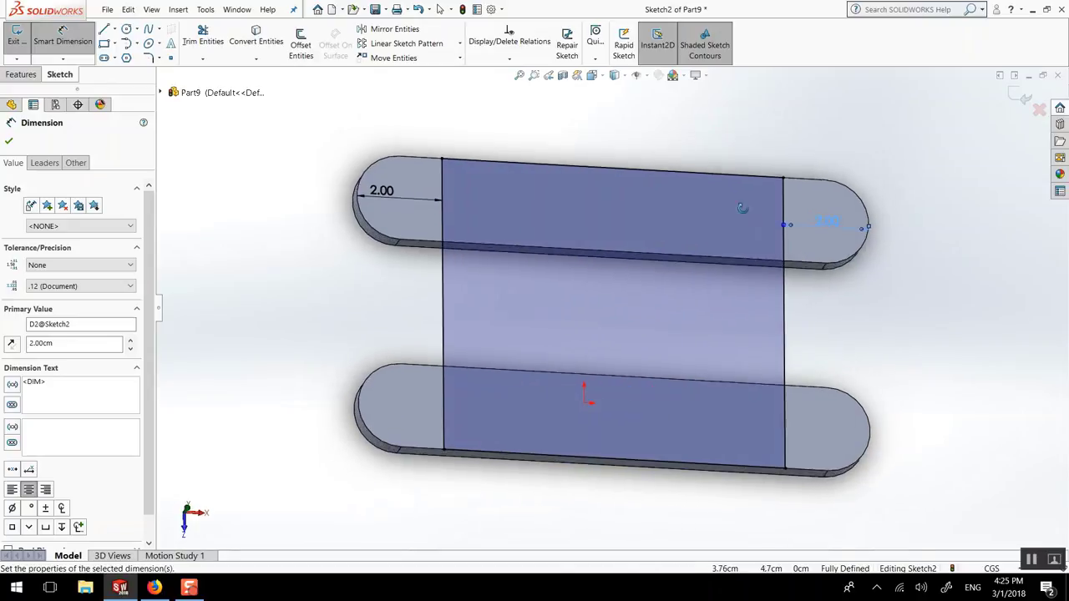
- Orbit to see the bars' thickness and begin extruding the rectangle as the plate
middle_click_drag(734, 262, 742, 188)
left_click(8, 74)
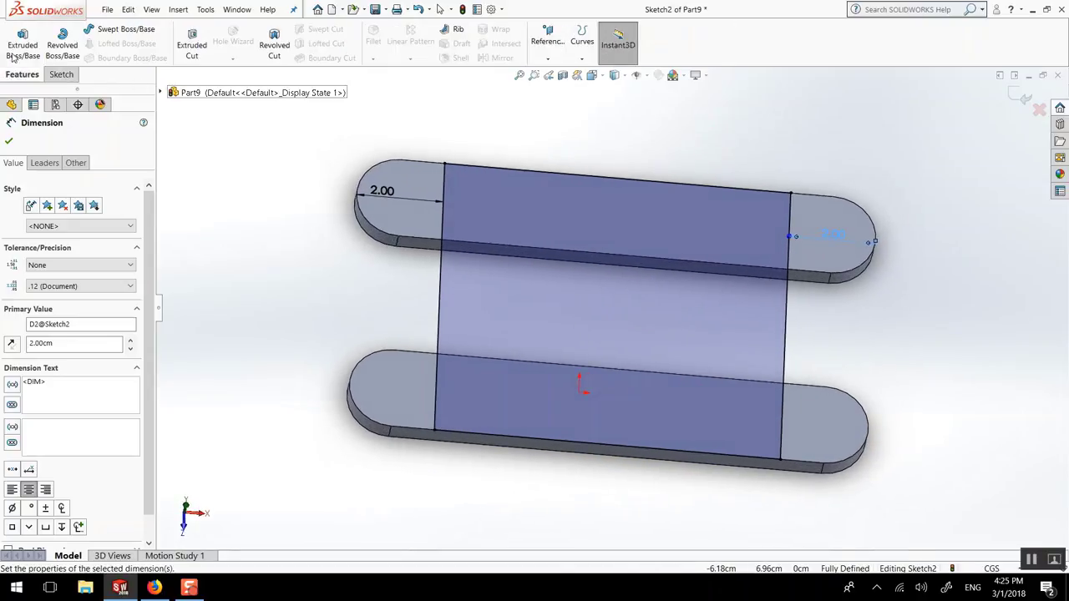
left_click(19, 42)
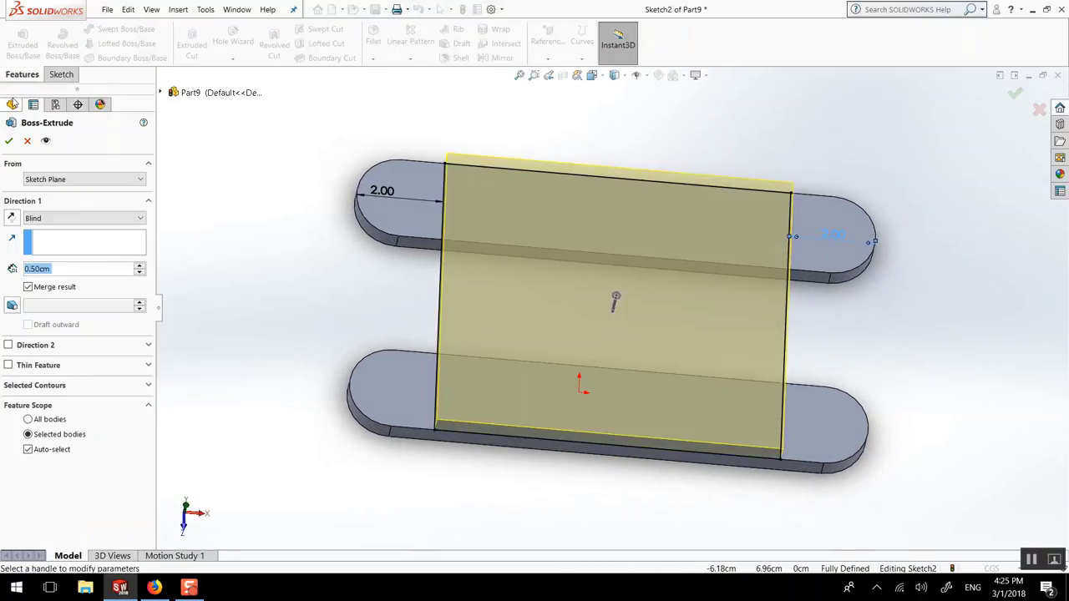
- Accept the plate extrusion and sketch a rectangle over the plate's right portion
left_click(10, 141)
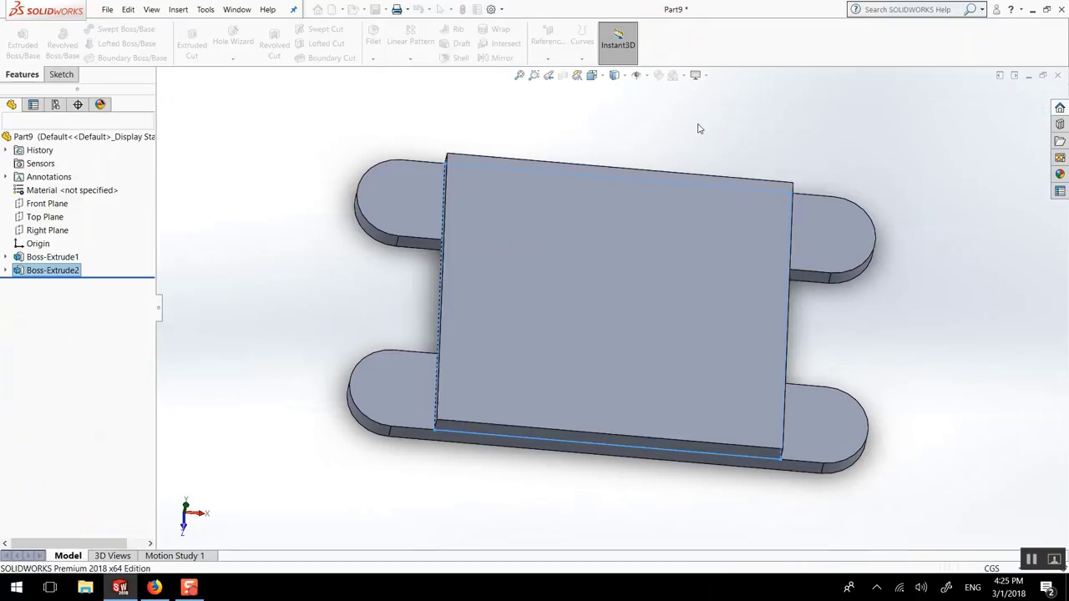
left_click(676, 224)
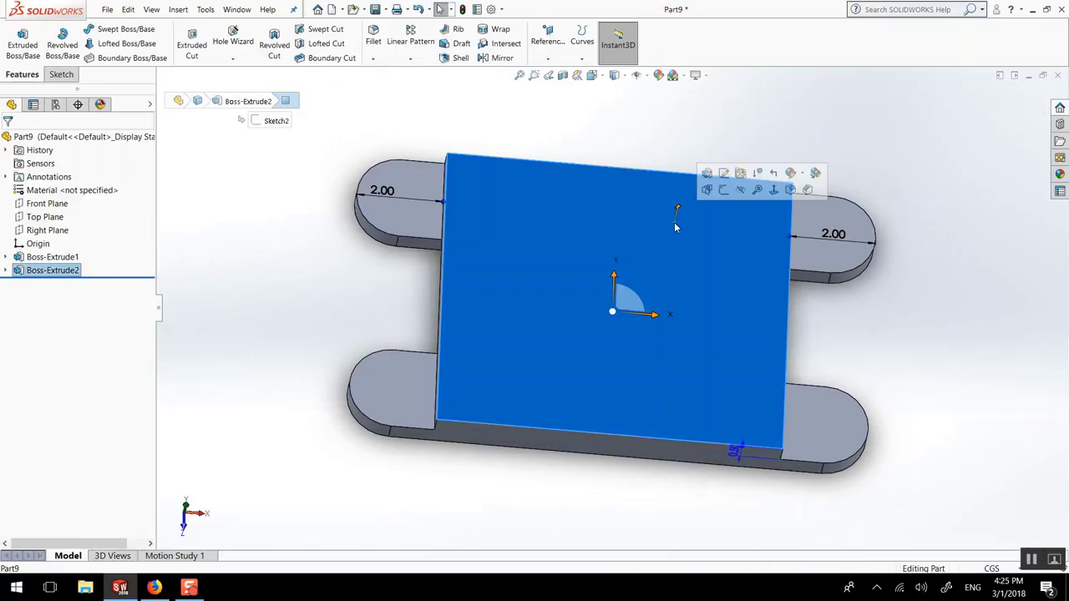
key("ctrl+8")
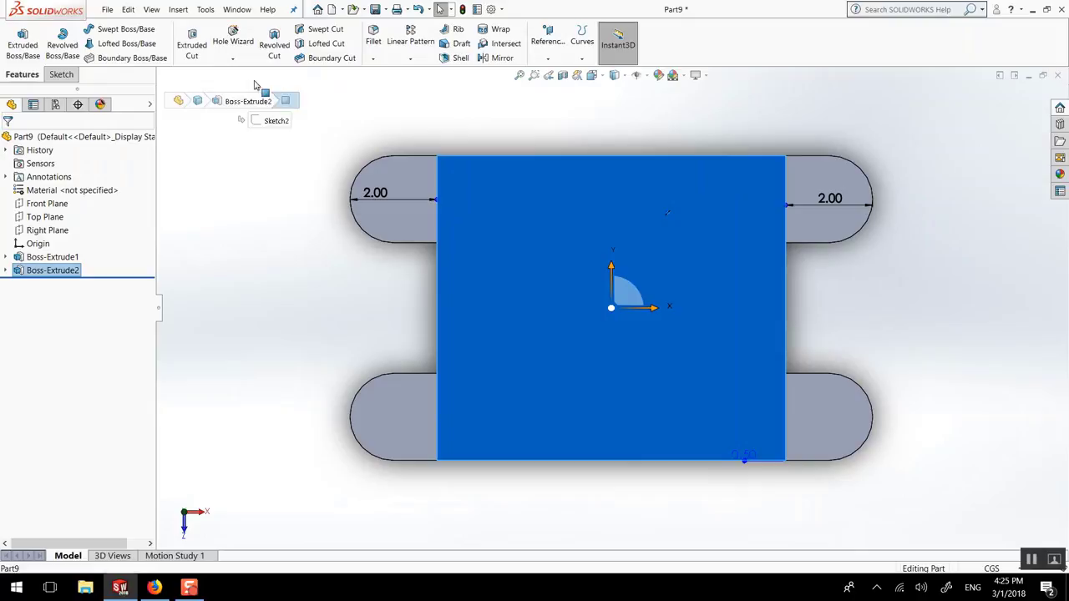
left_click(61, 75)
left_click(104, 43)
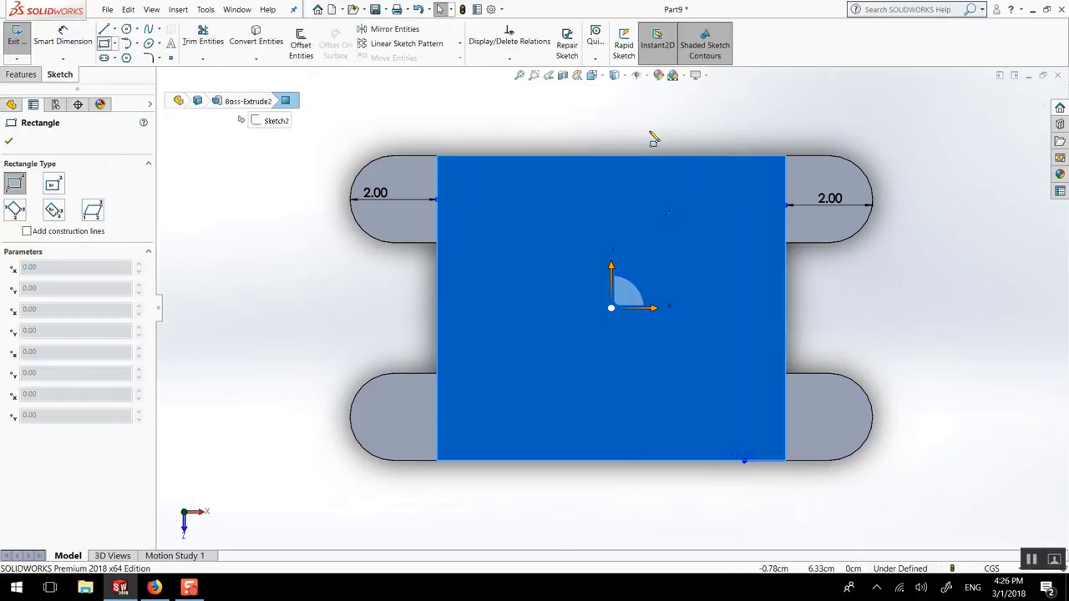
left_click(611, 156)
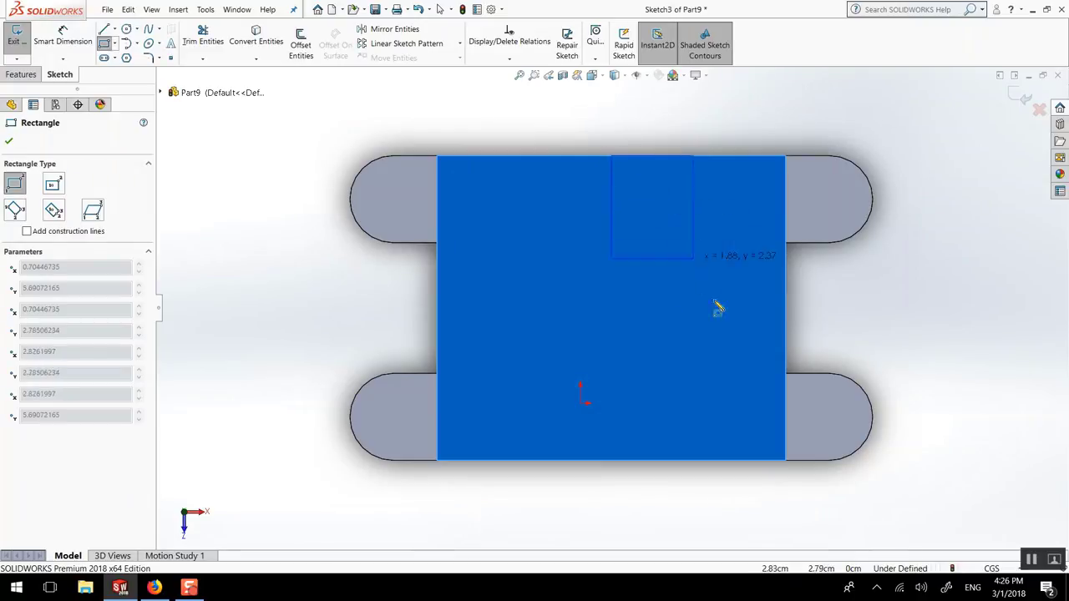
left_click(786, 460)
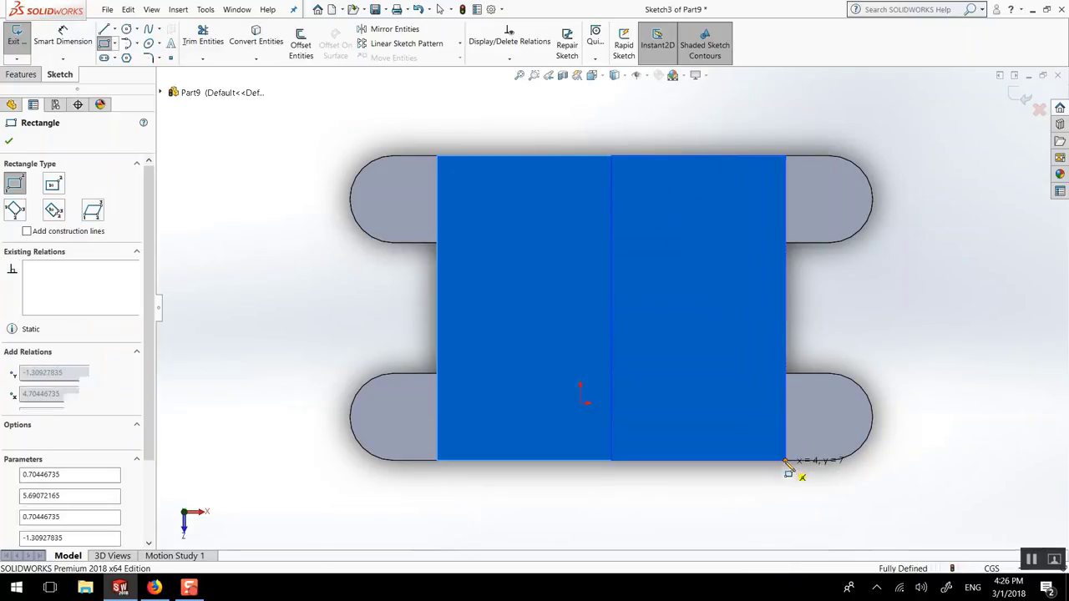
- Extrude the rectangle 1.50 cm into a raised block
left_click(20, 74)
left_click(23, 42)
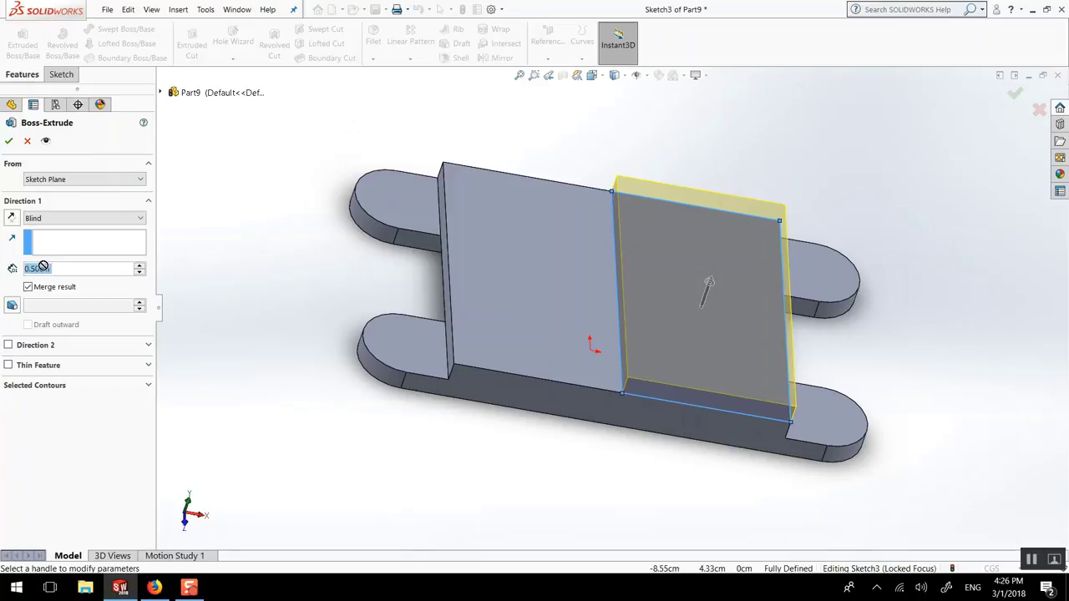
type("1.5")
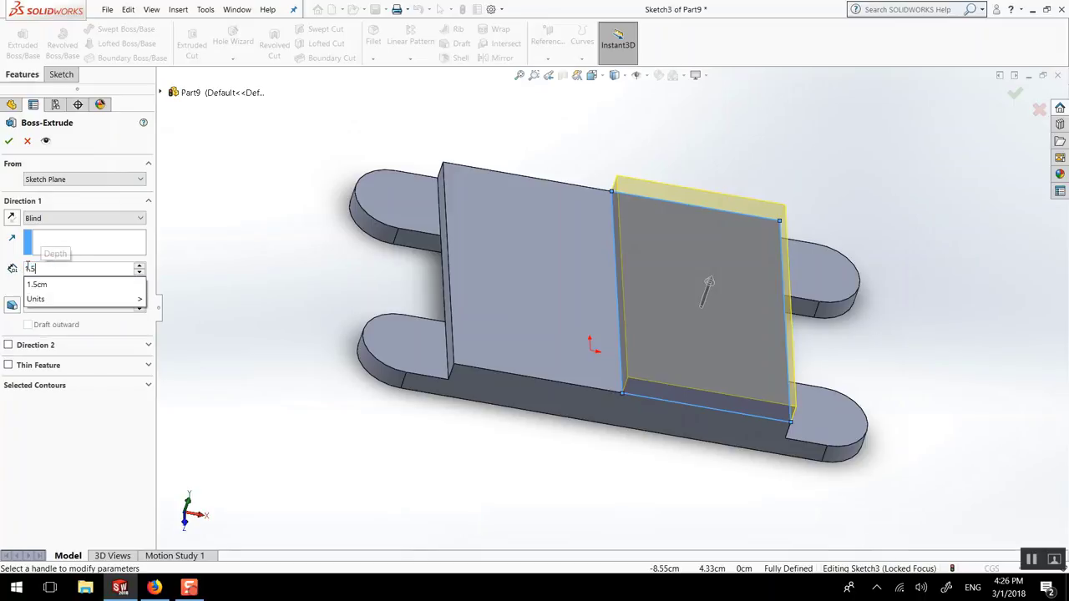
key("Return")
left_click(8, 140)
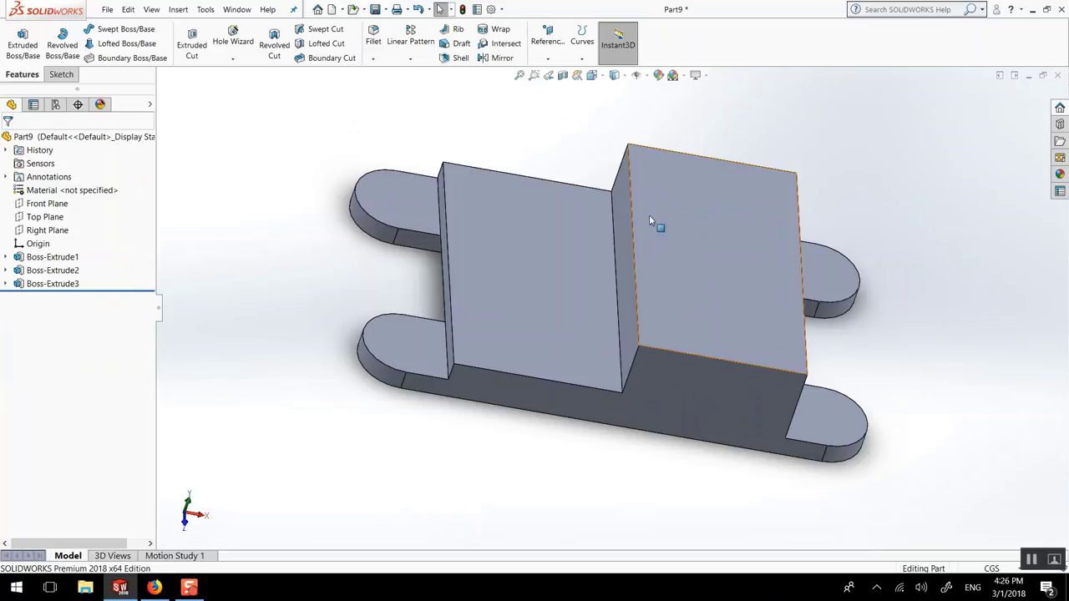
- Chamfer the raised block's long vertical edge 0.75 cm at 45°
left_click(374, 58)
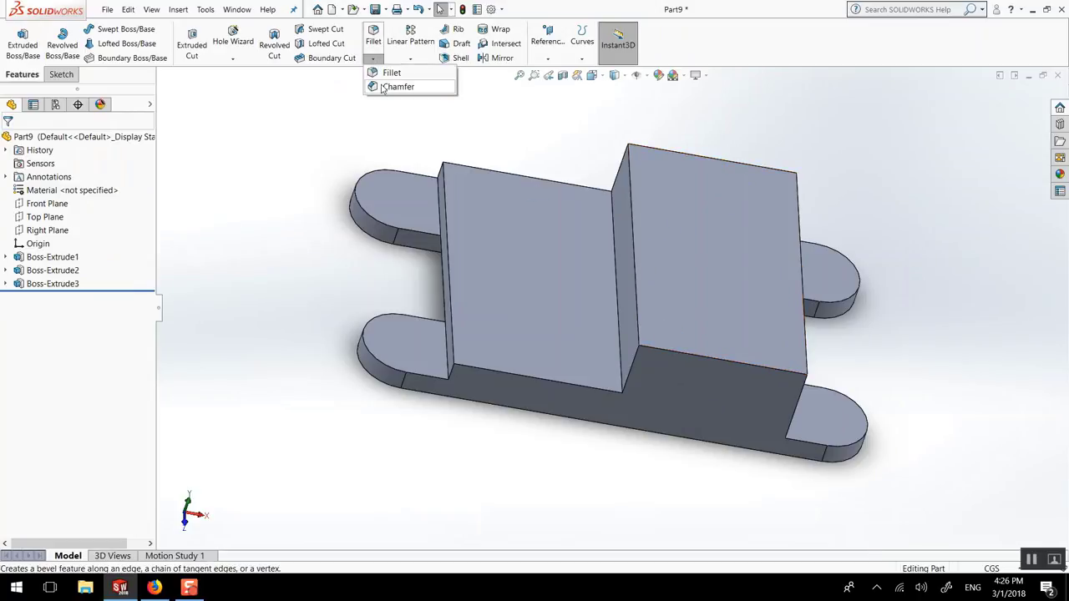
left_click(393, 86)
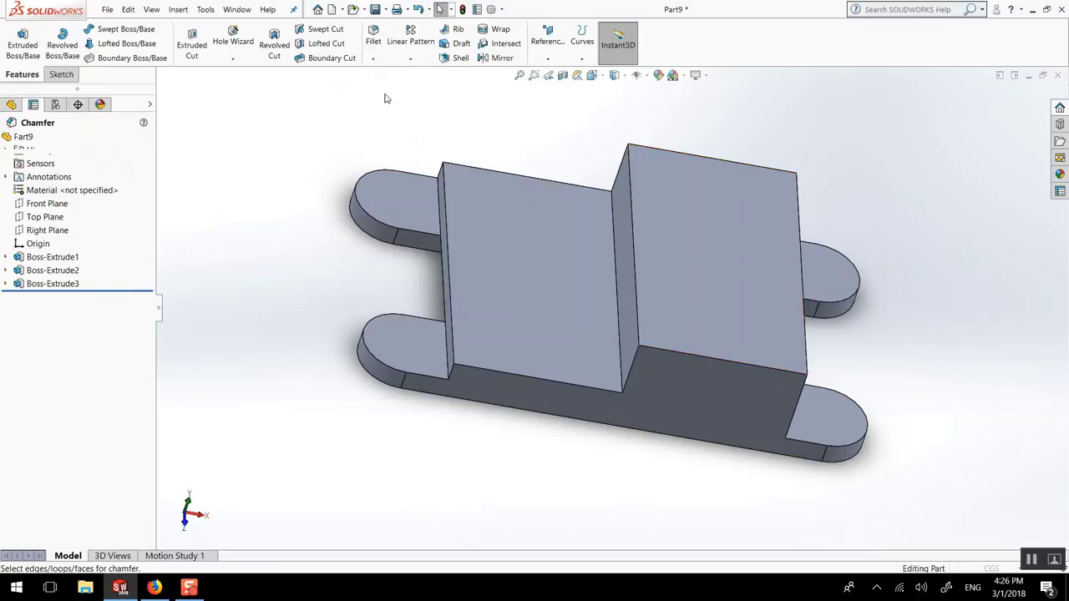
left_click(629, 153)
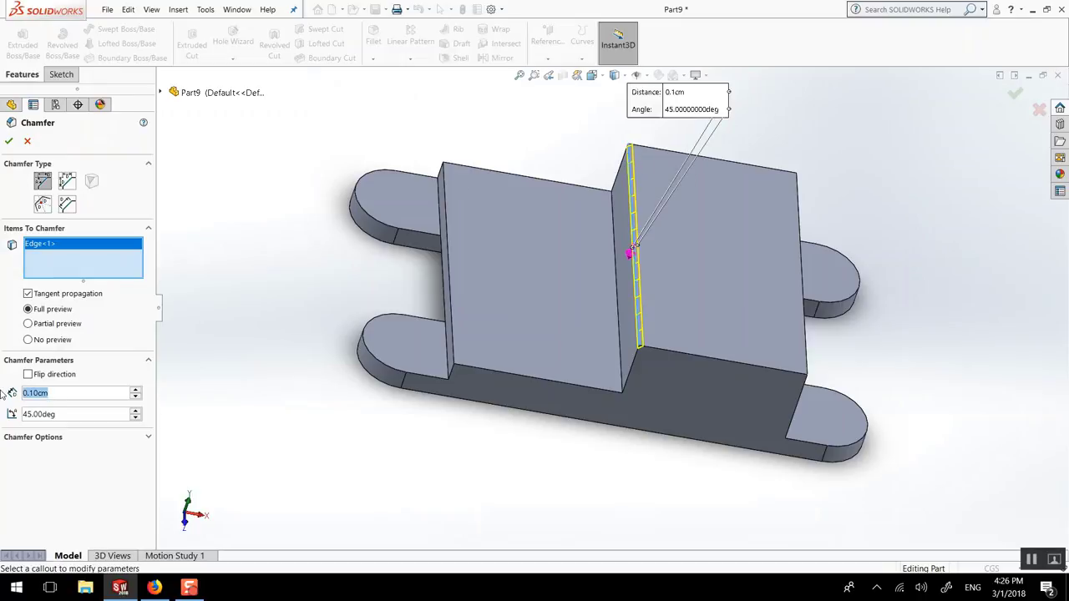
type("0.75")
key("Tab")
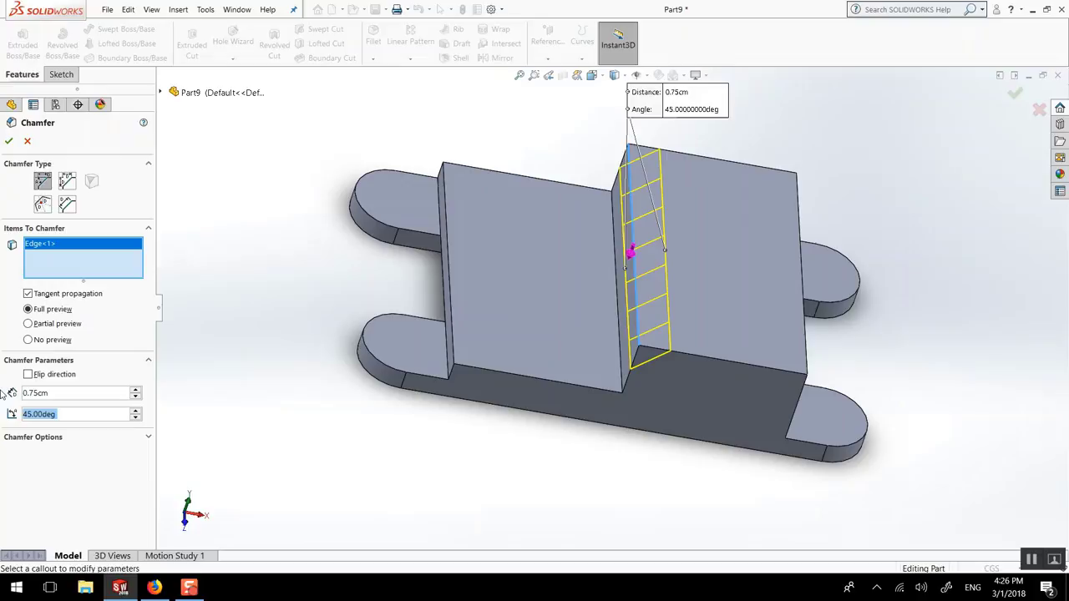
left_click(9, 140)
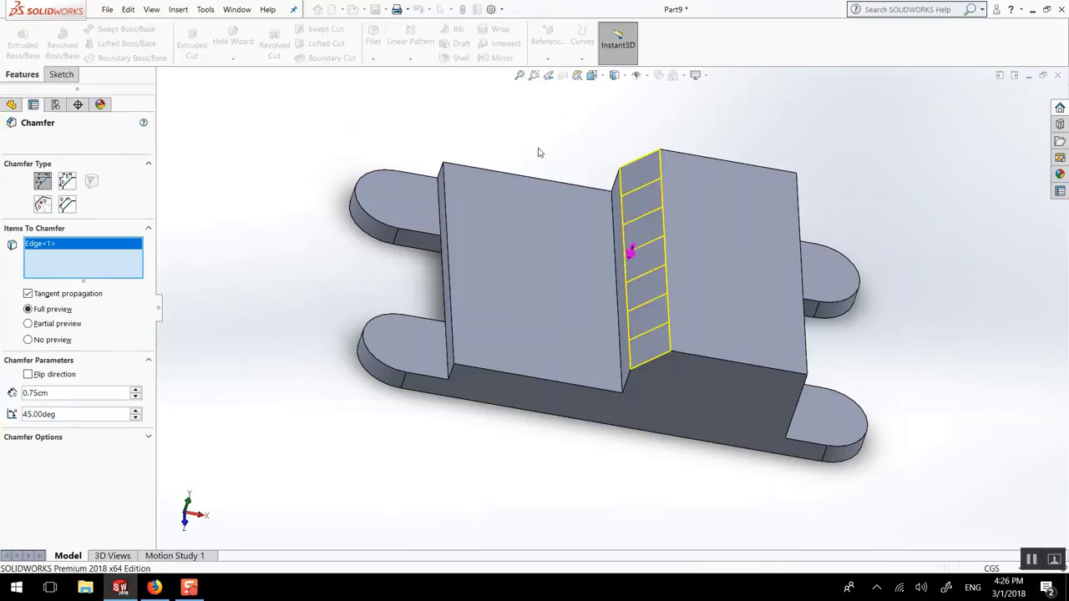
- Start a sketch on the part's side face, viewed straight on
middle_click_drag(775, 318, 751, 343)
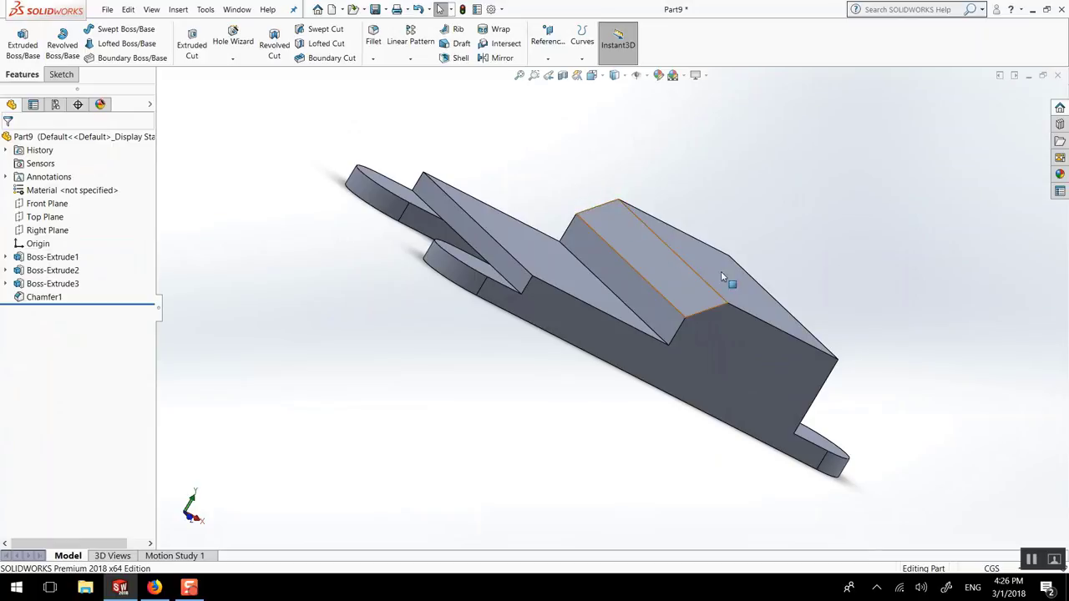
scroll(739, 296, "down", 2)
left_click(709, 328)
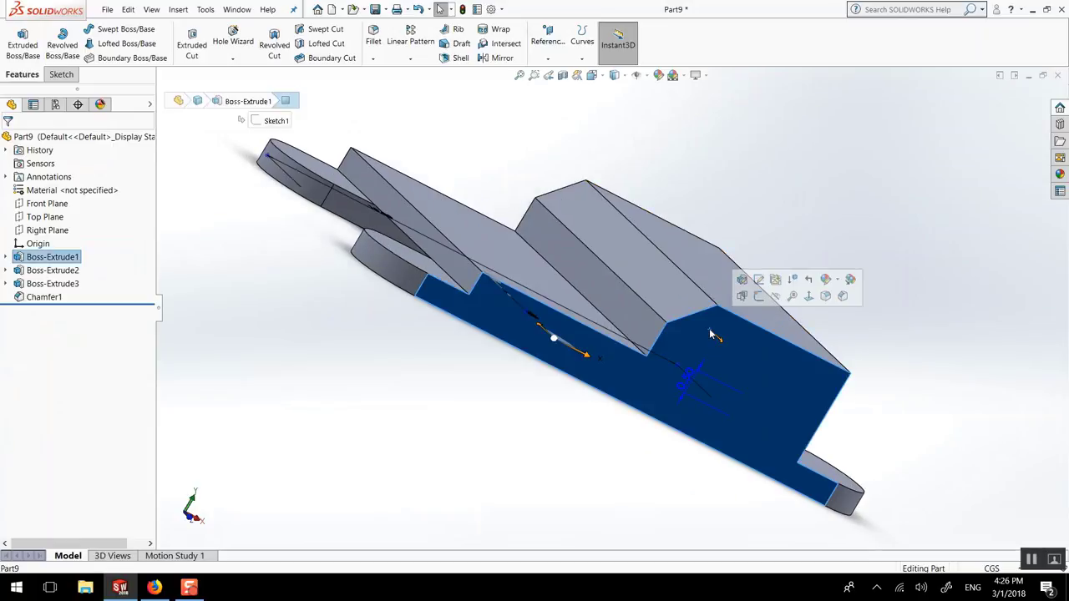
key("ctrl+8")
scroll(719, 300, "down", 2)
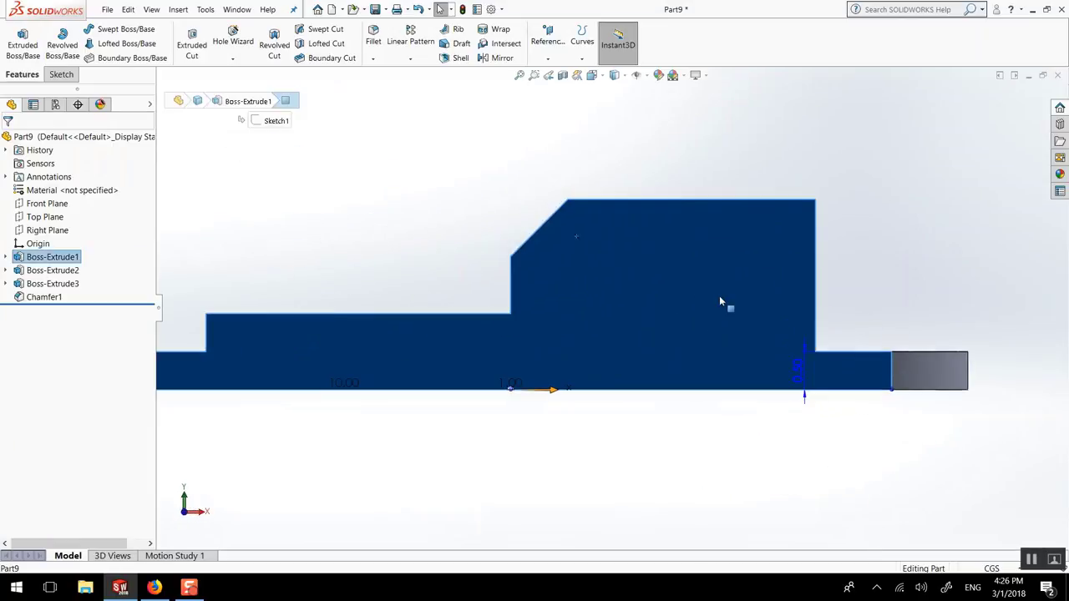
left_click(62, 74)
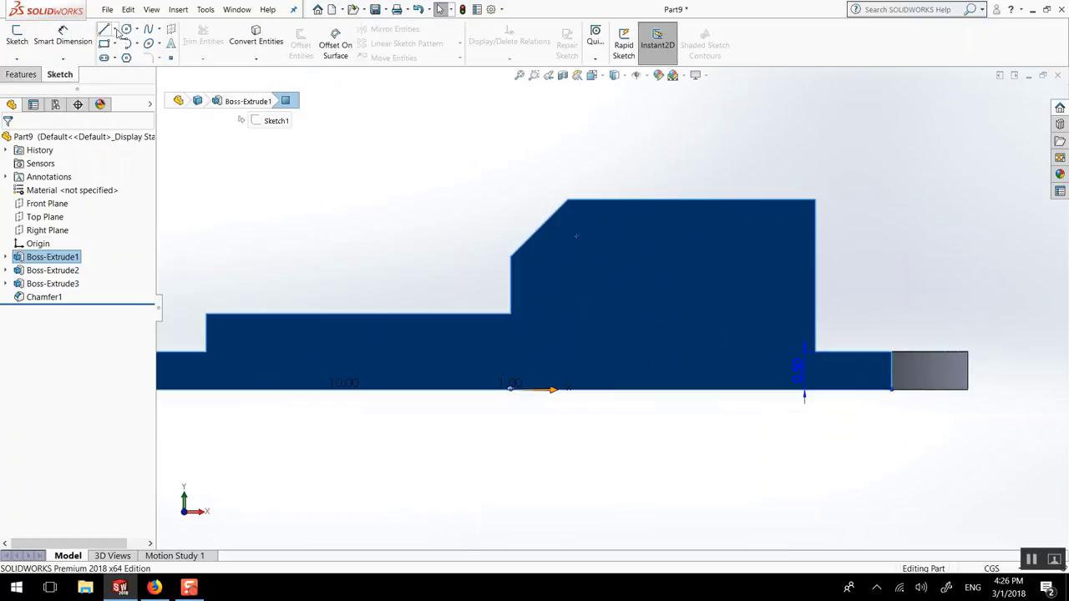
- Draw a midpoint line across the chamfer edge and give it an aligned 0.50 cm length
left_click(117, 30)
left_click(130, 71)
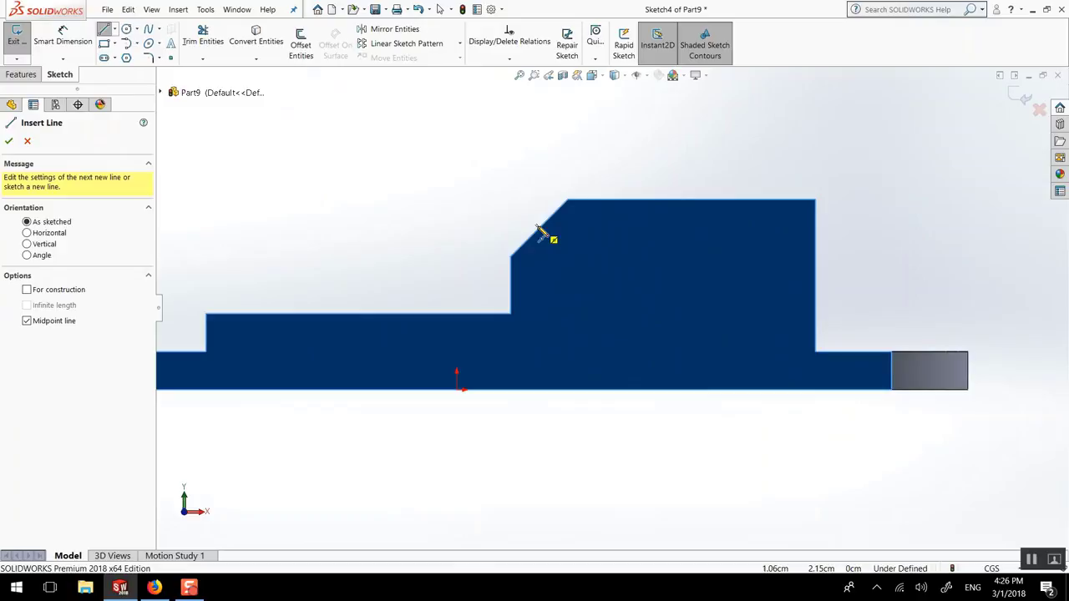
left_click(538, 226)
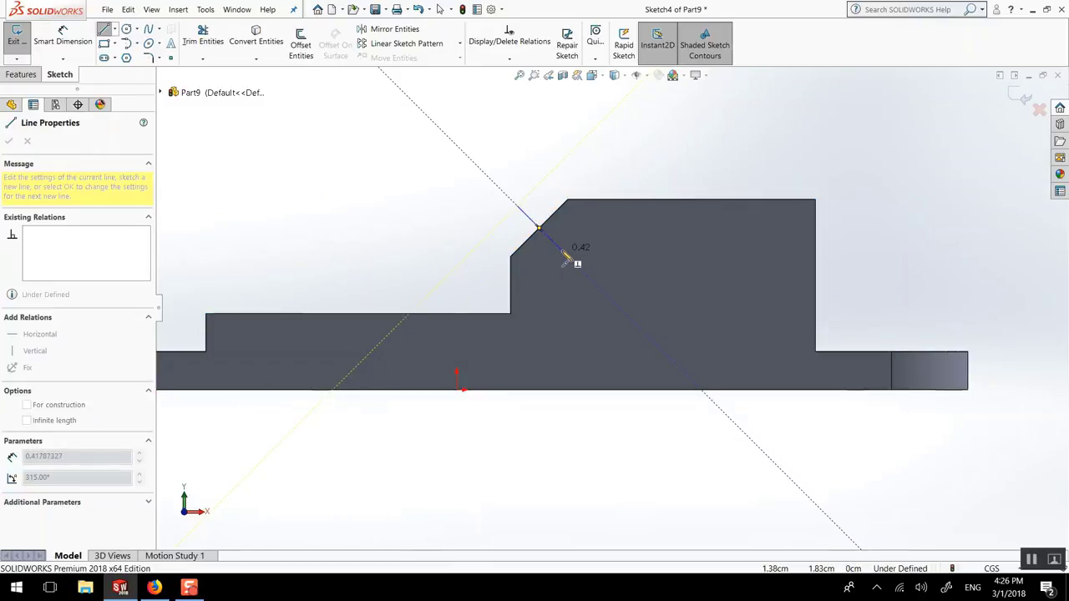
left_click(517, 206)
left_click(62, 37)
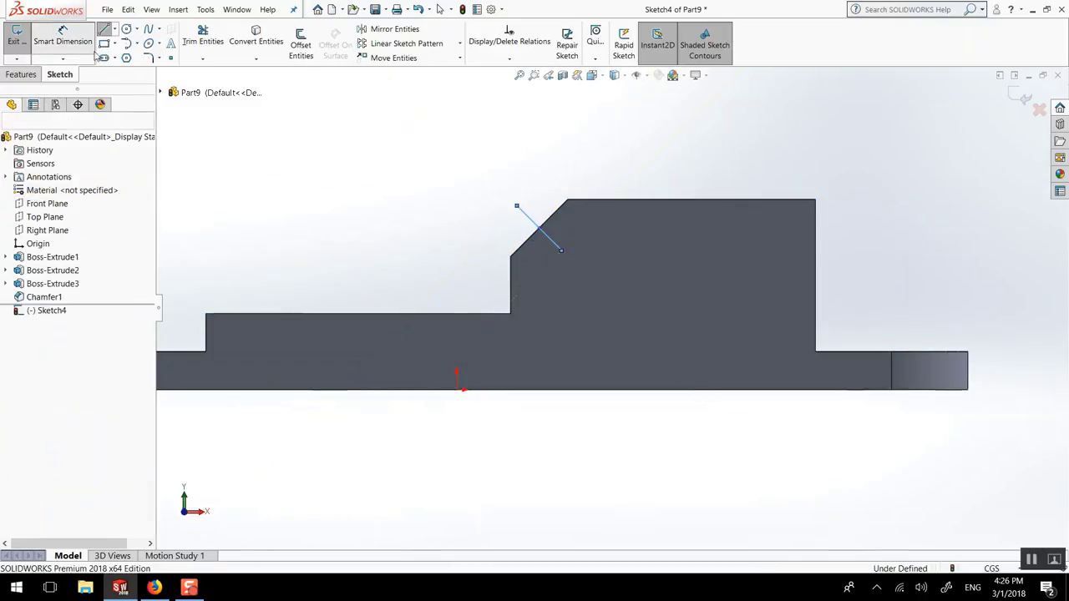
left_click(540, 228)
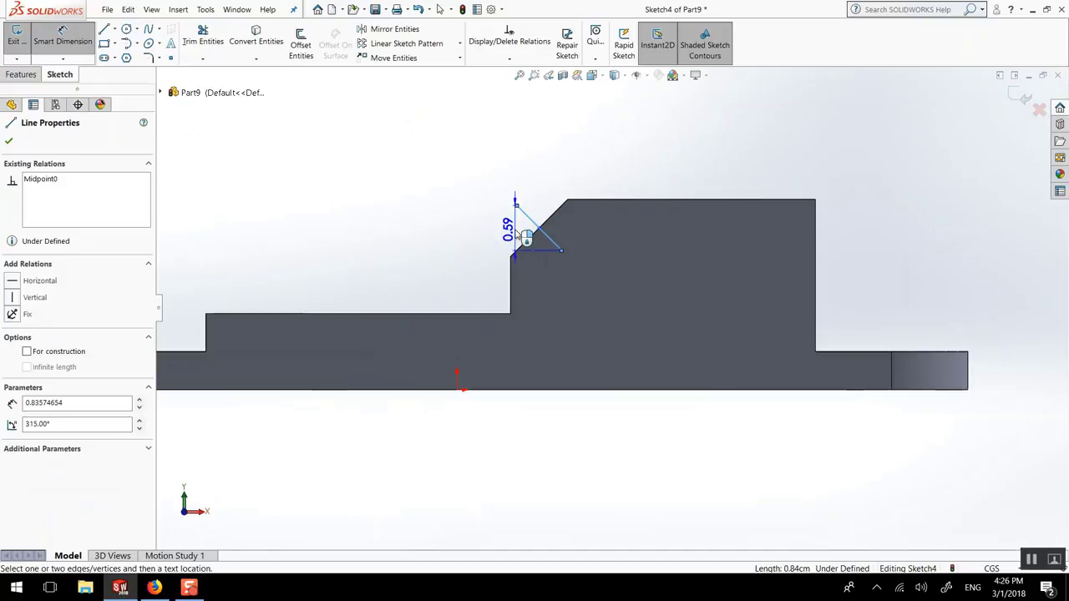
left_click(521, 239)
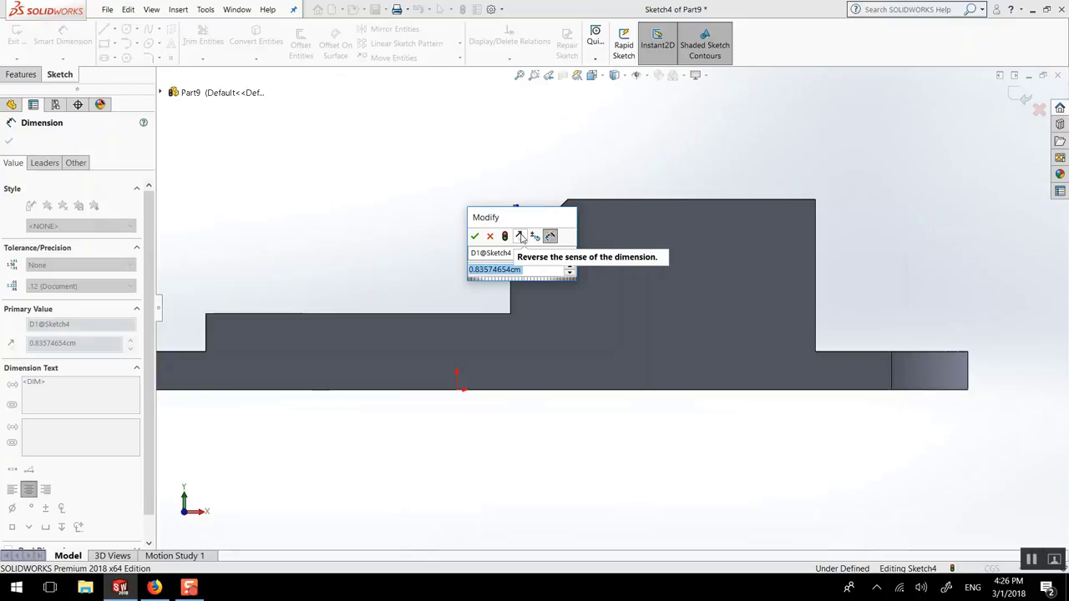
type("0.")
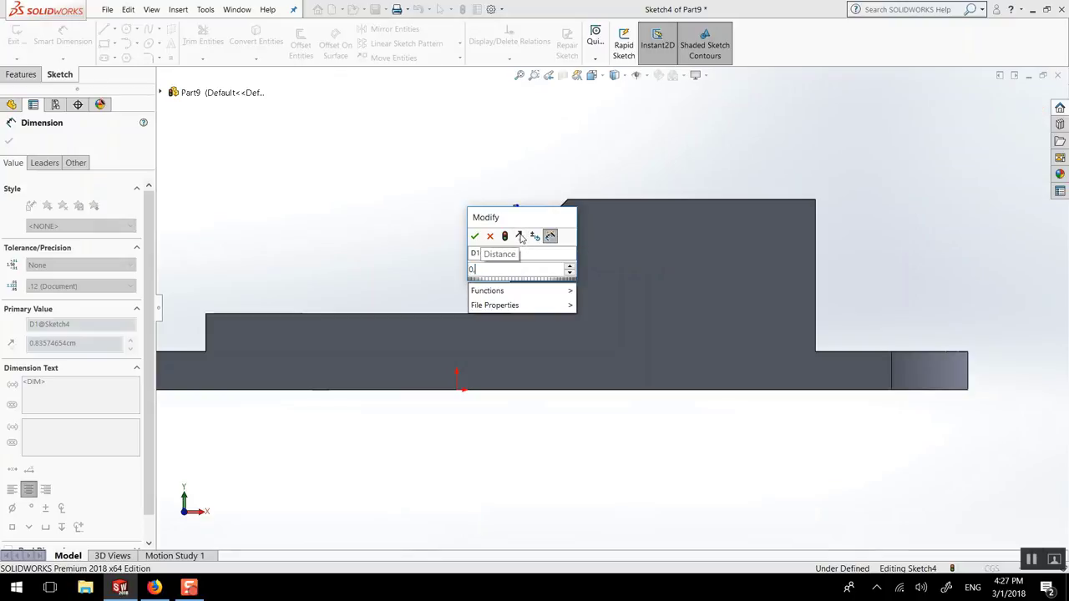
type("8")
key("Return")
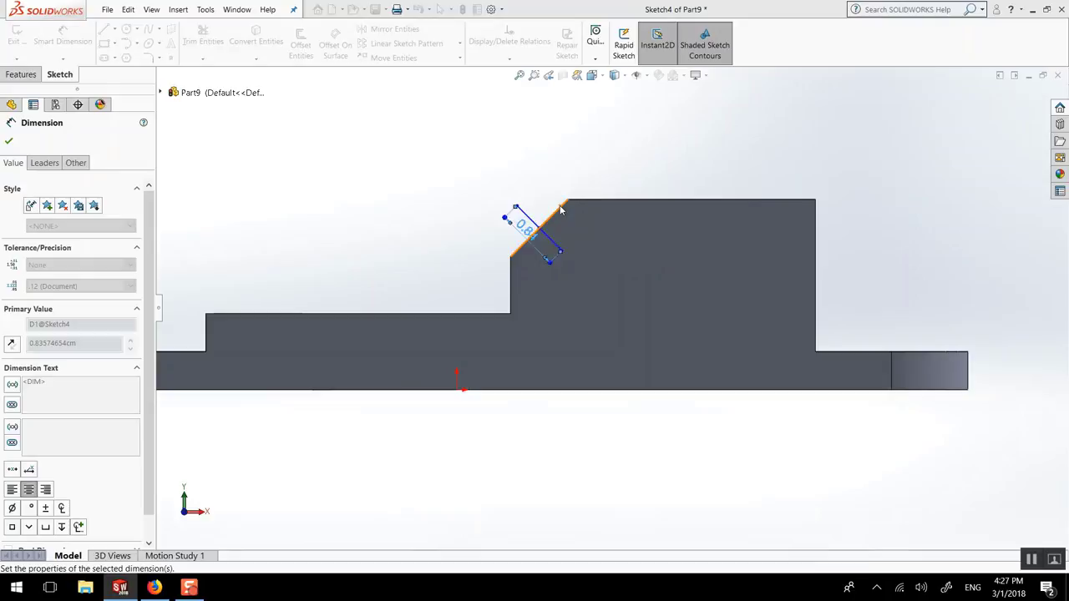
scroll(558, 233, "down", 2)
scroll(548, 245, "down", 2)
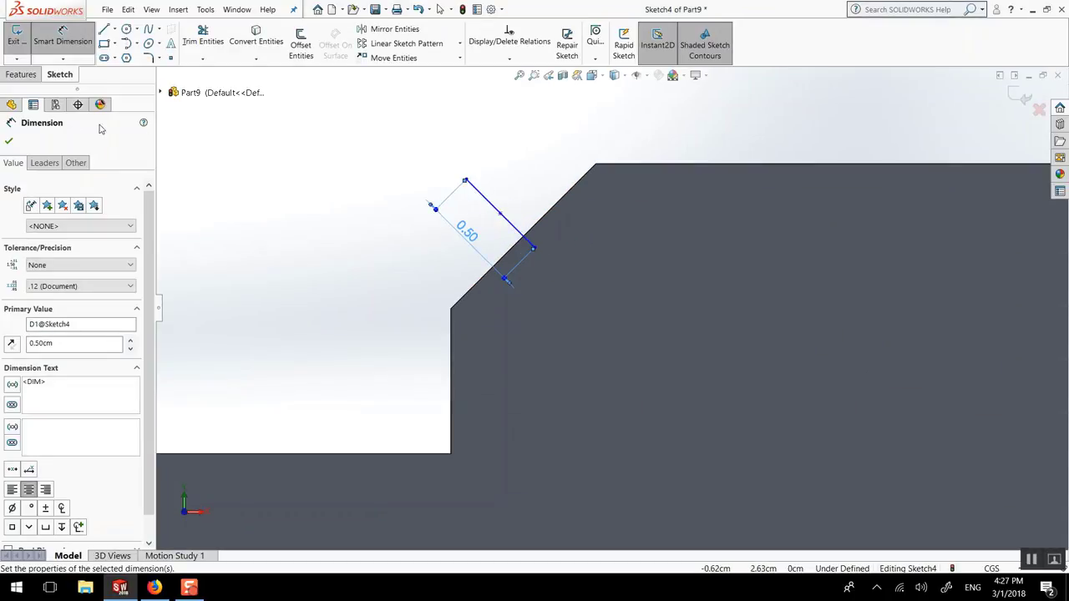
left_click(12, 142)
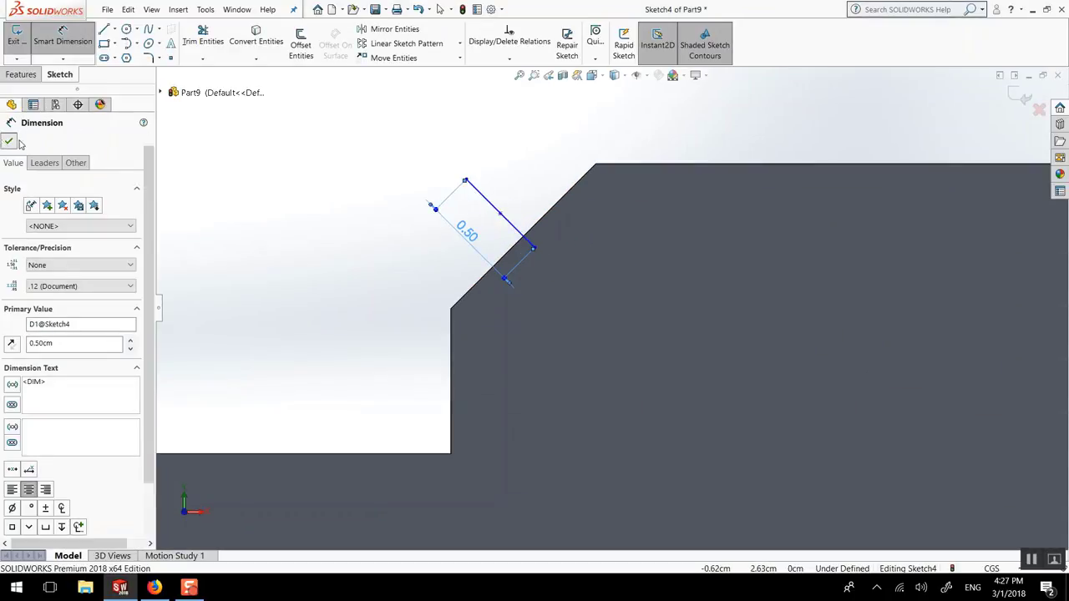
- Slide the short line along the chamfer and fix its midpoint to the chamfer edge's midpoint
left_click(513, 233)
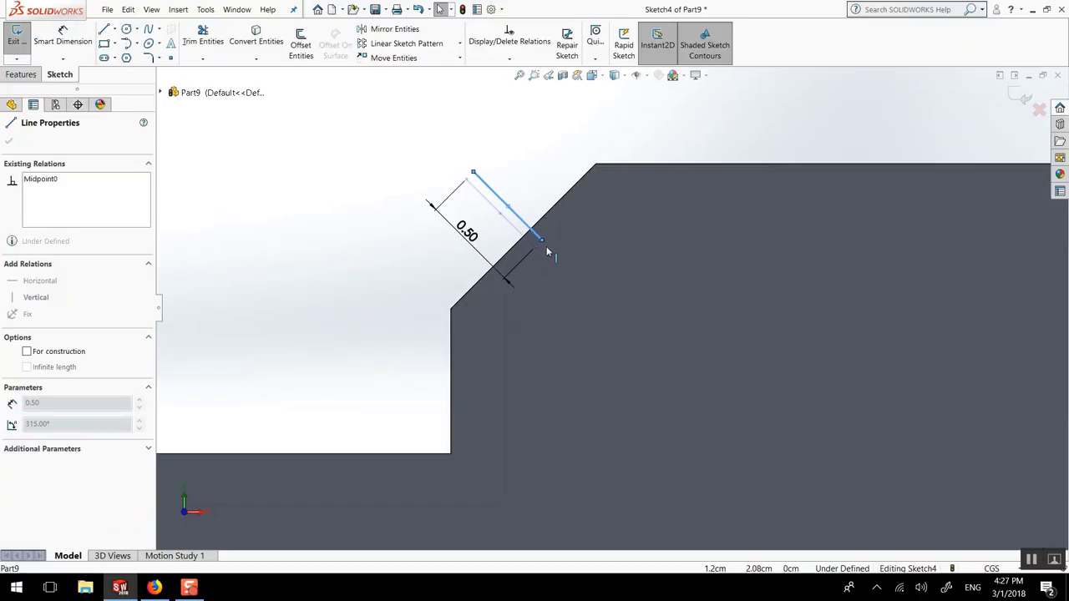
left_click_drag(548, 252, 540, 251)
left_click(486, 171)
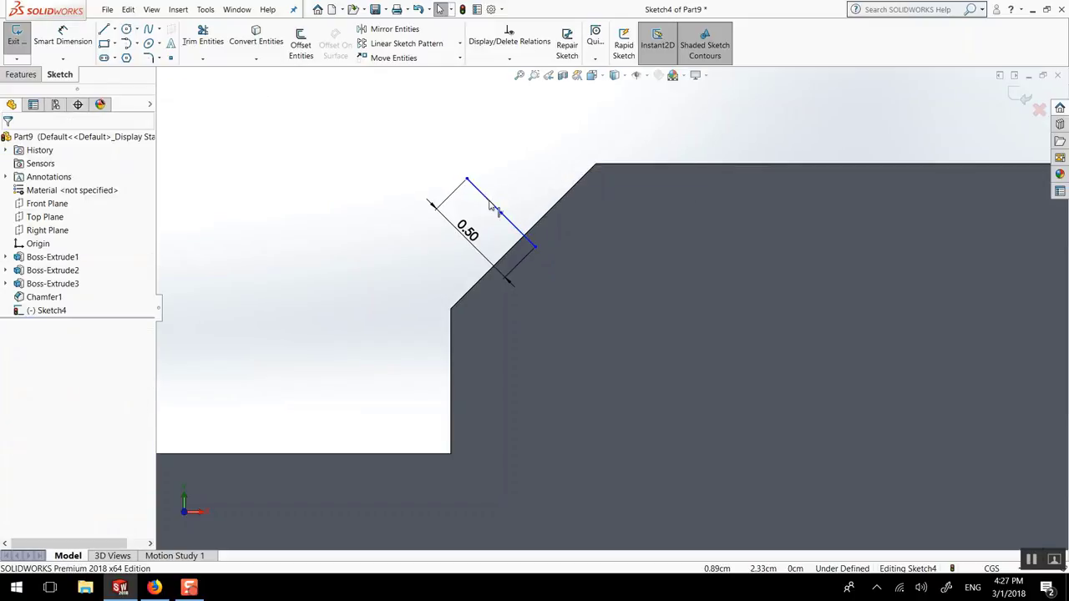
left_click_drag(501, 215, 524, 241)
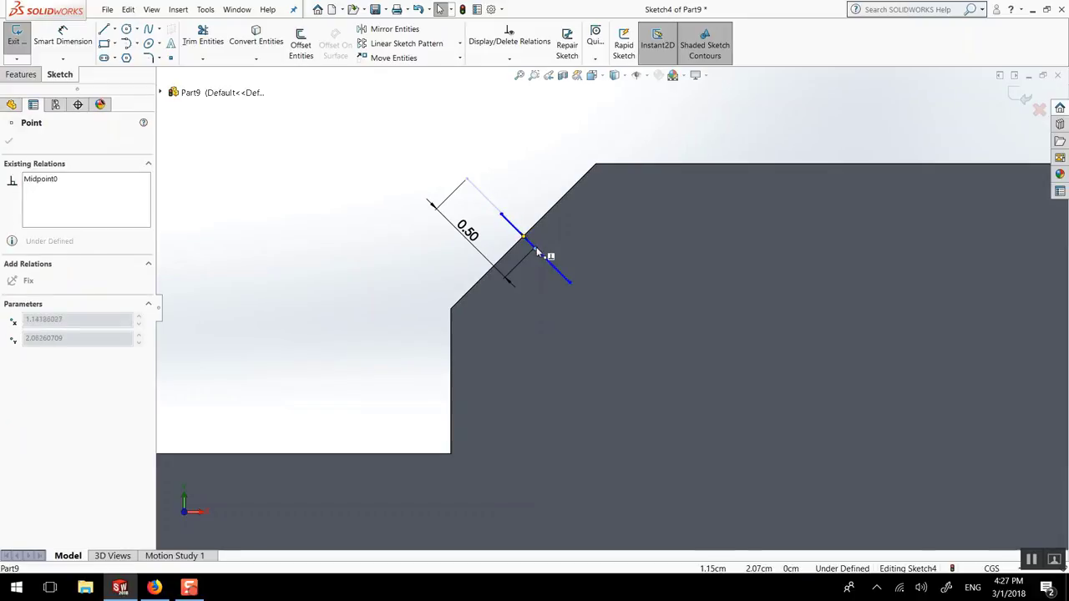
left_click(483, 181)
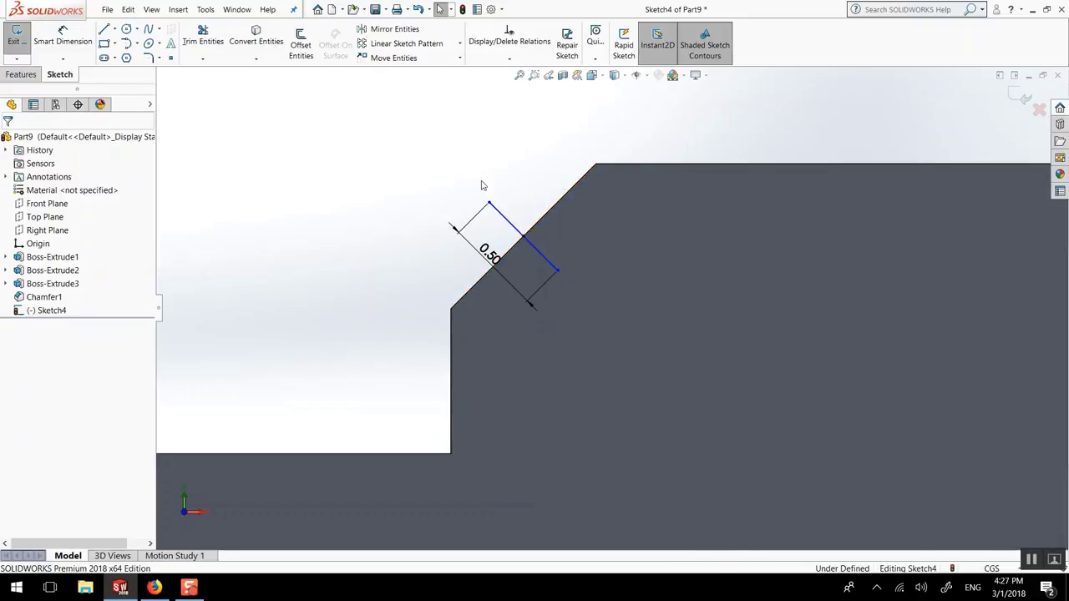
scroll(528, 241, "down", 2)
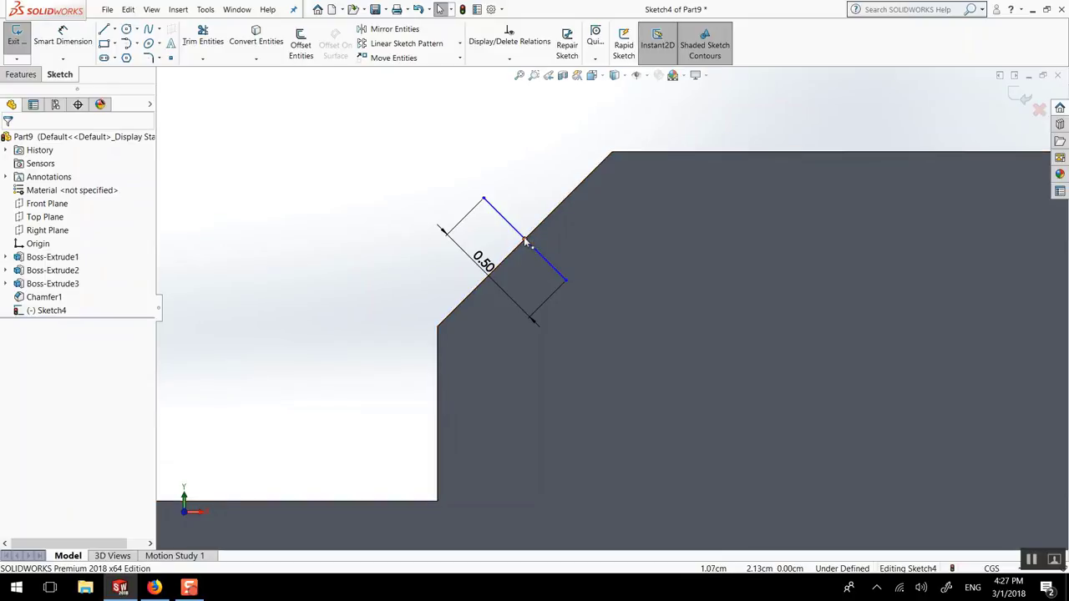
left_click(525, 239)
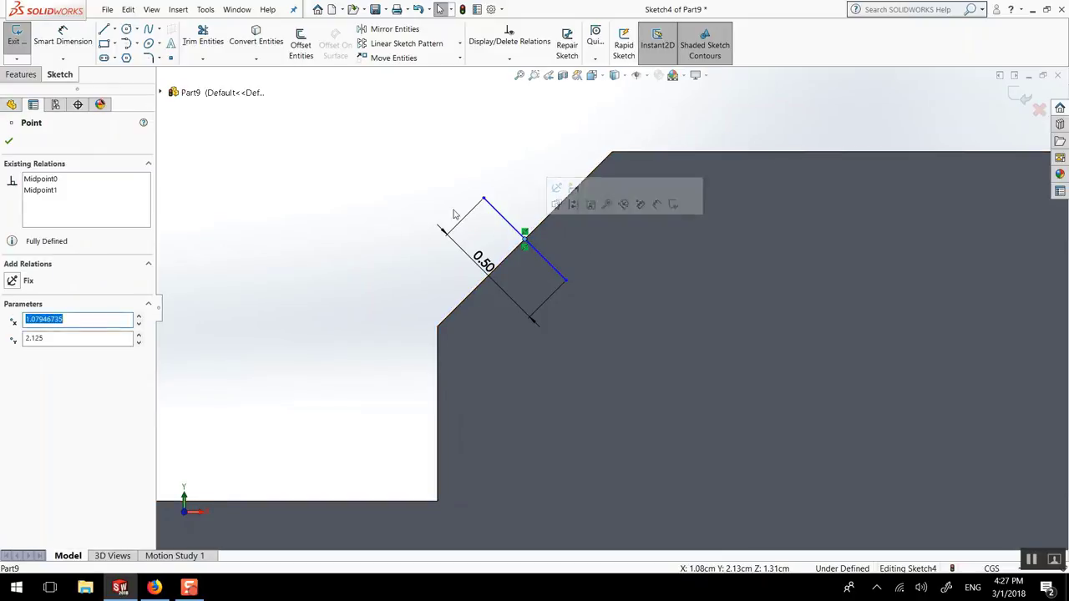
left_click(517, 208)
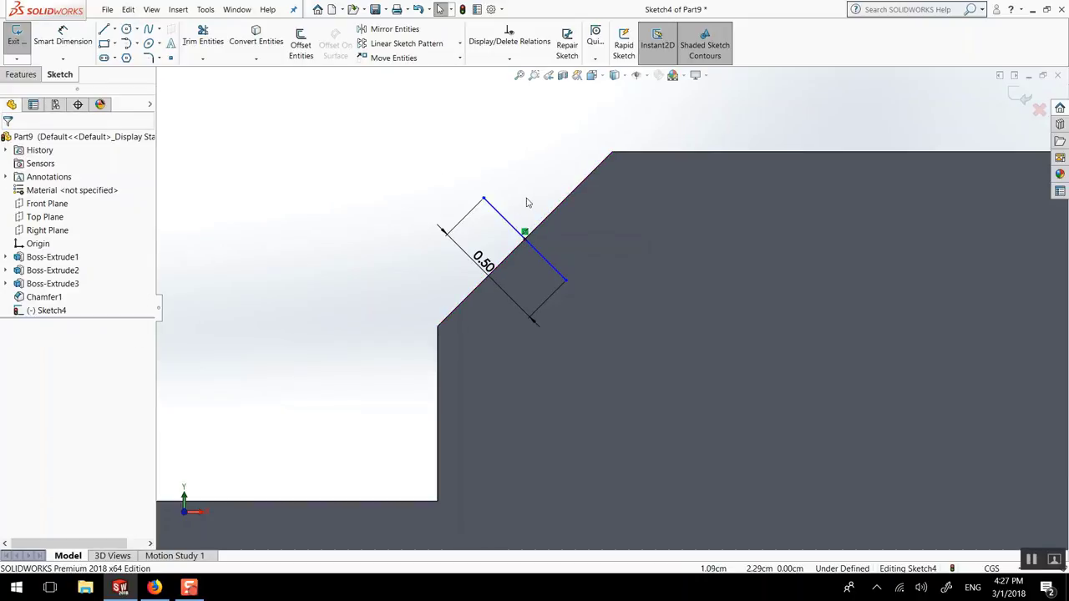
left_click(302, 49)
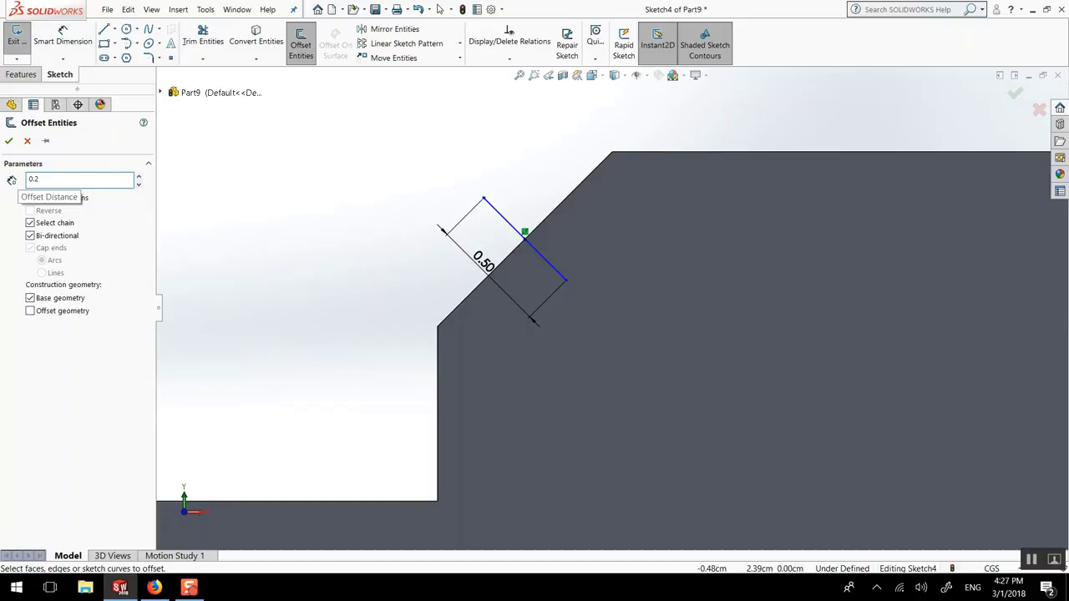
- Offset the short line 0.25 cm both ways with straight caps into a closed square
type("5cm")
left_click(522, 241)
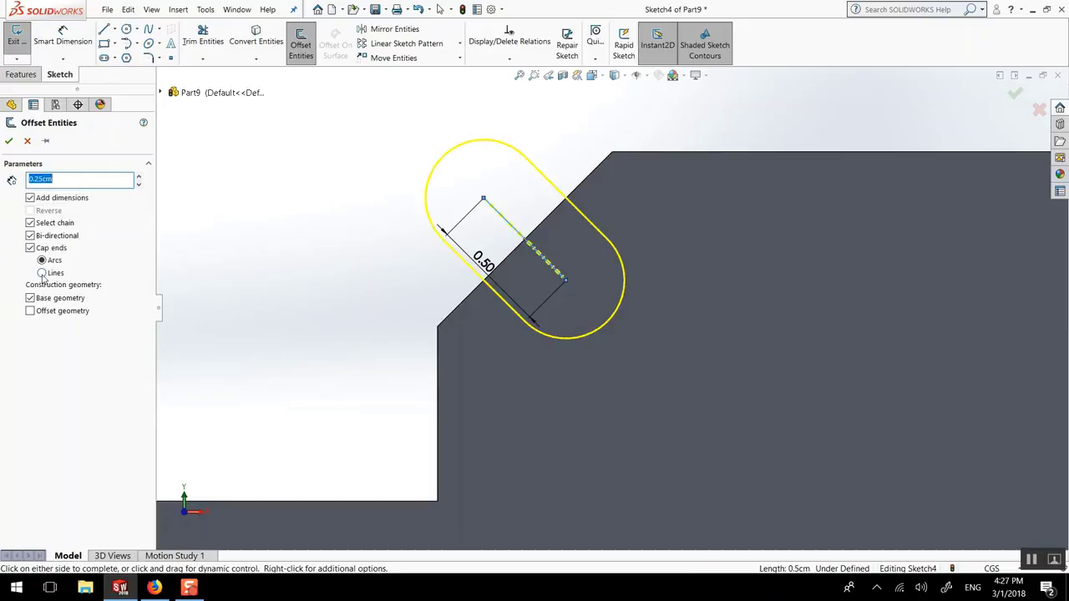
left_click(42, 273)
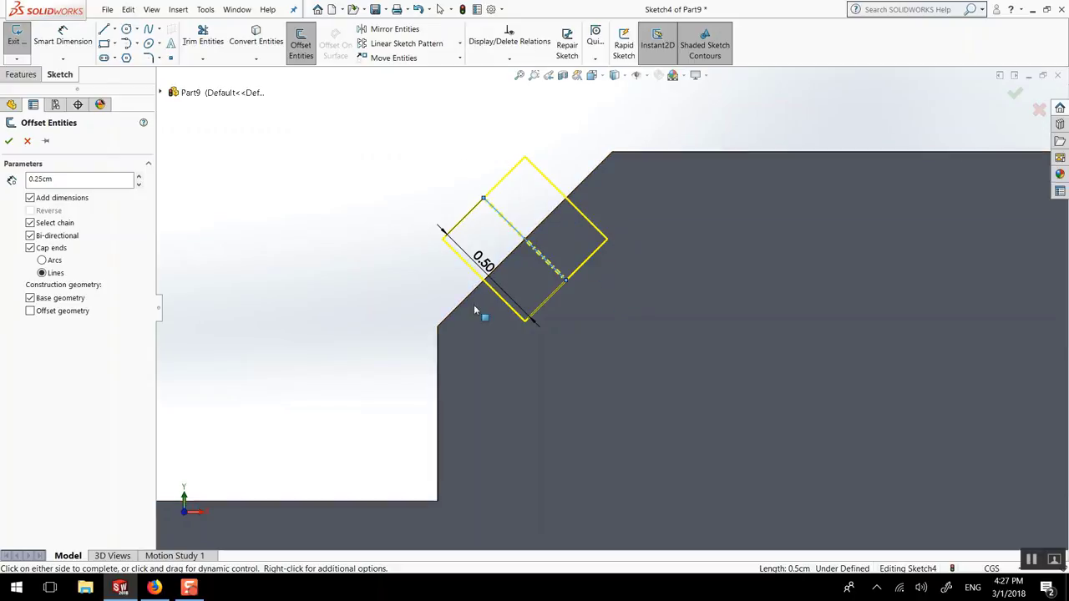
left_click(10, 142)
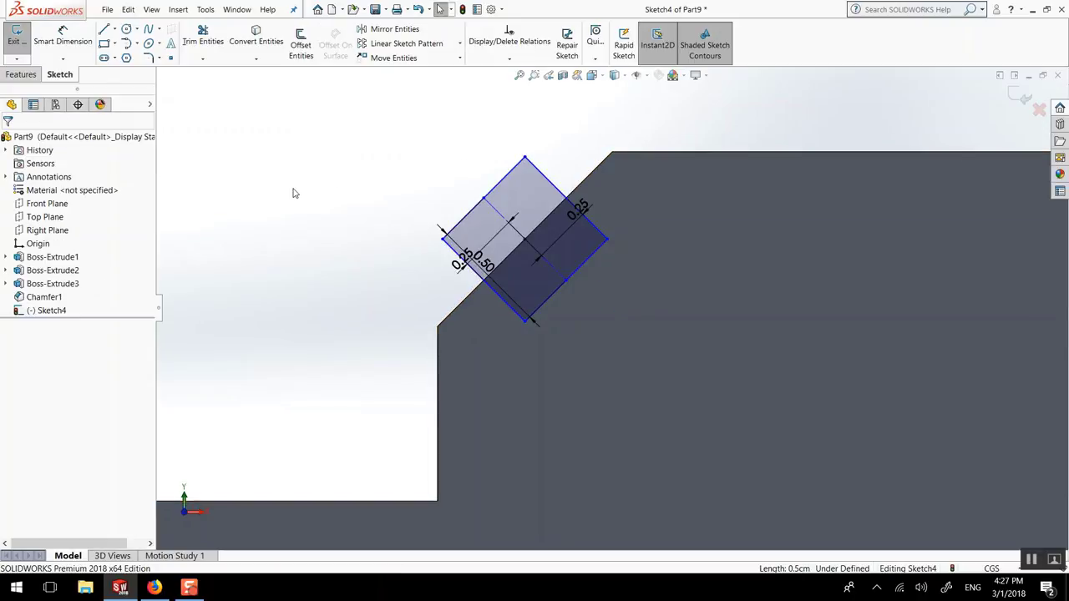
key("ctrl+7")
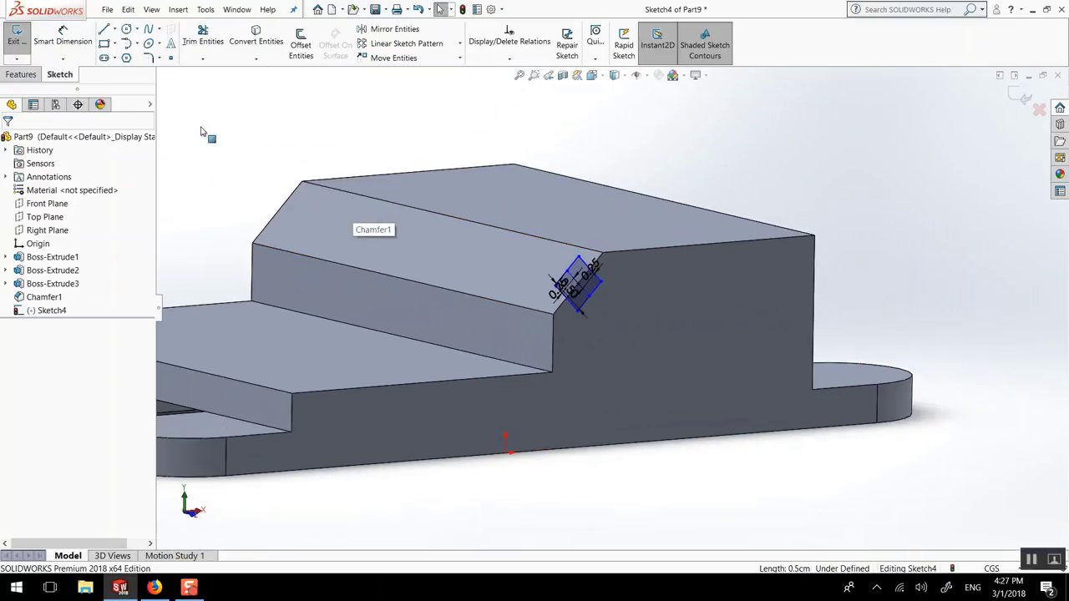
- Cut the square profile Through All along the block's chamfer to form the channel
left_click(21, 75)
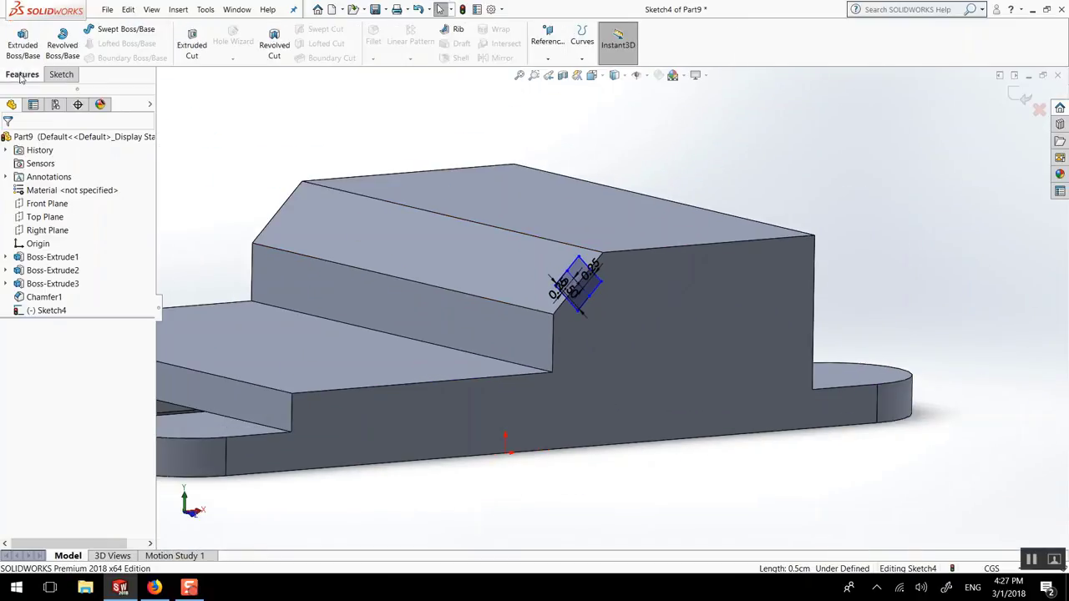
left_click(191, 38)
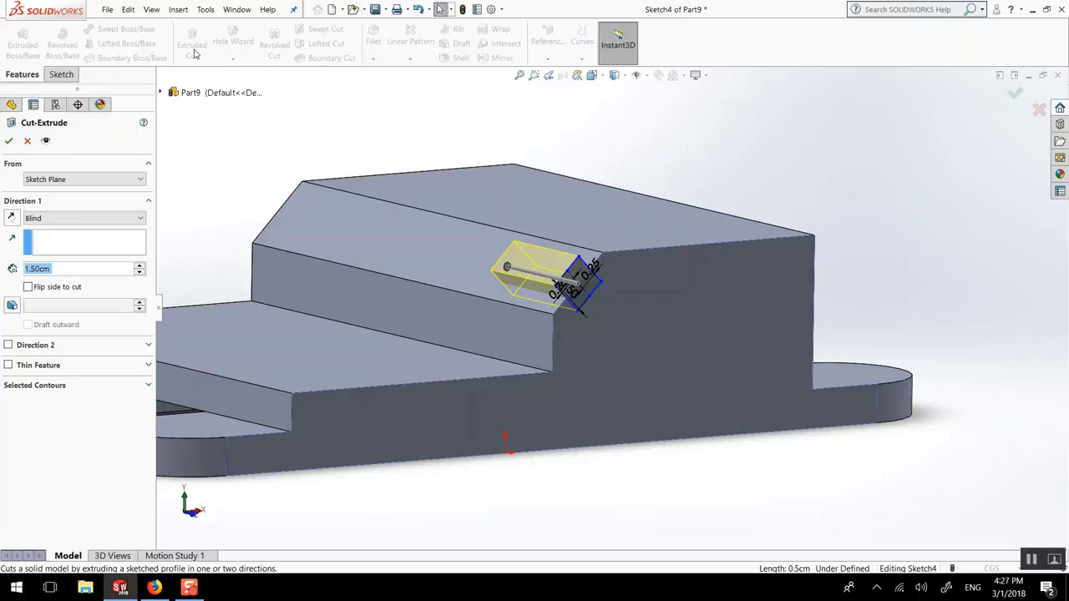
left_click(86, 219)
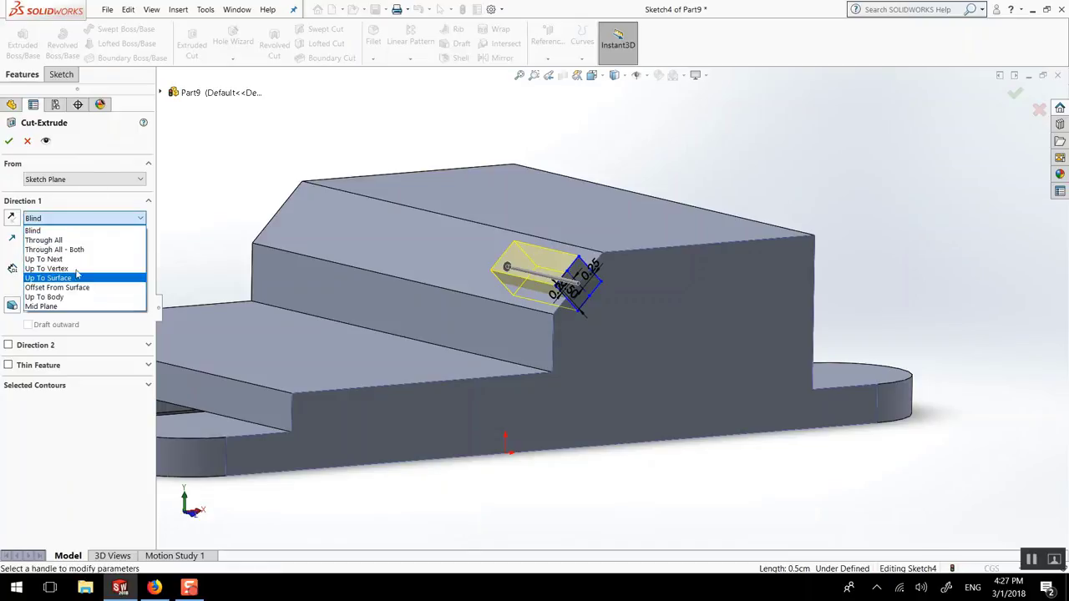
left_click(67, 240)
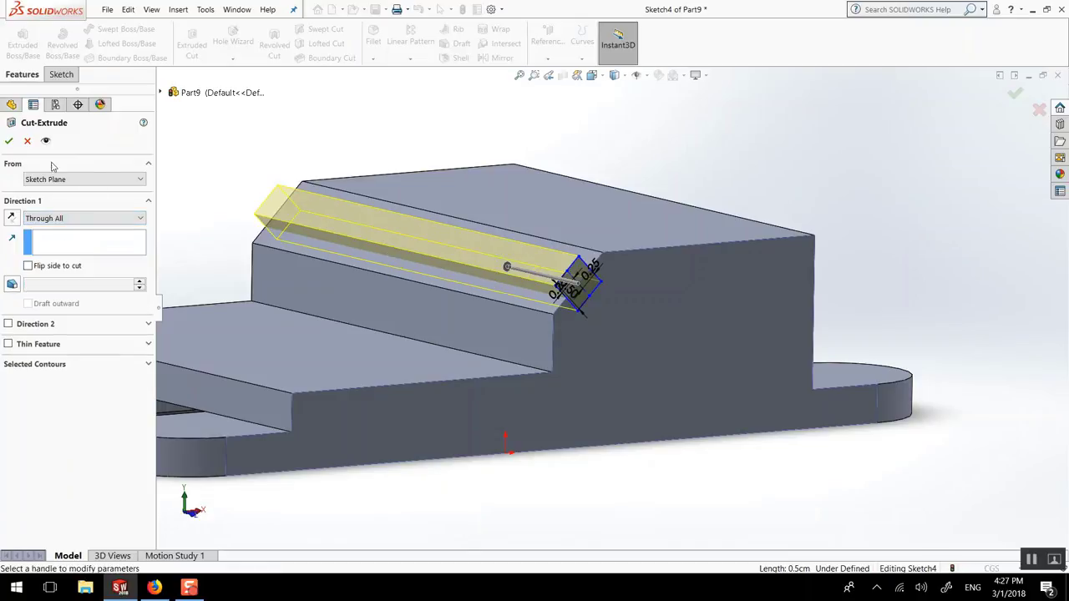
left_click(9, 141)
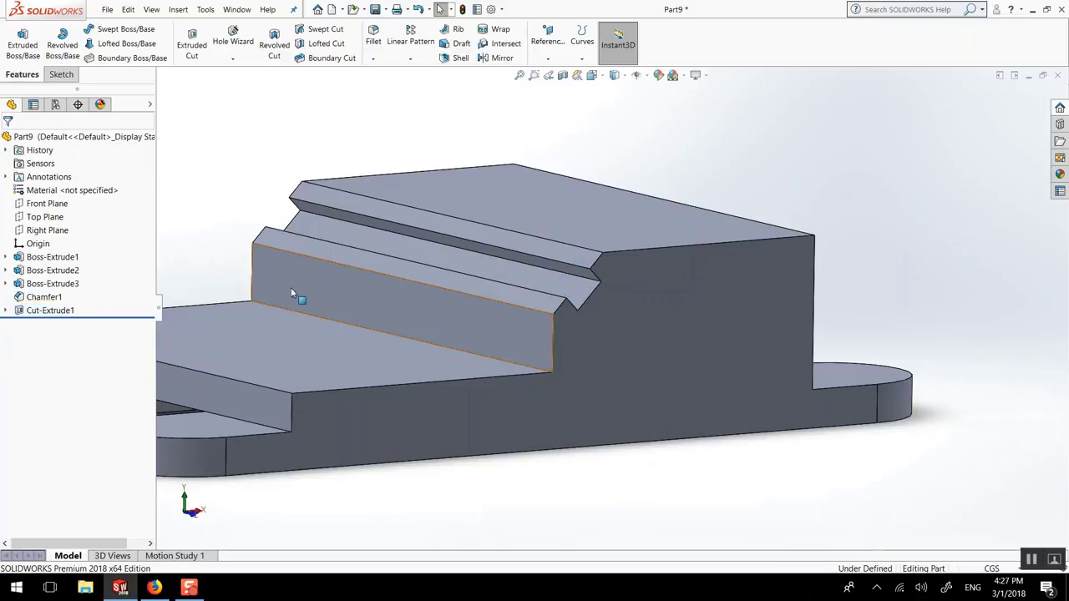
scroll(302, 297, "up", 2)
scroll(302, 297, "up", 2)
mouse_move(303, 296)
middle_mouse_down()
mouse_move(543, 325)
mouse_move(514, 387)
middle_mouse_up()
- Start a sketch on the left lug face, viewed normal, with a circle in the upper-left lug
left_click(223, 332)
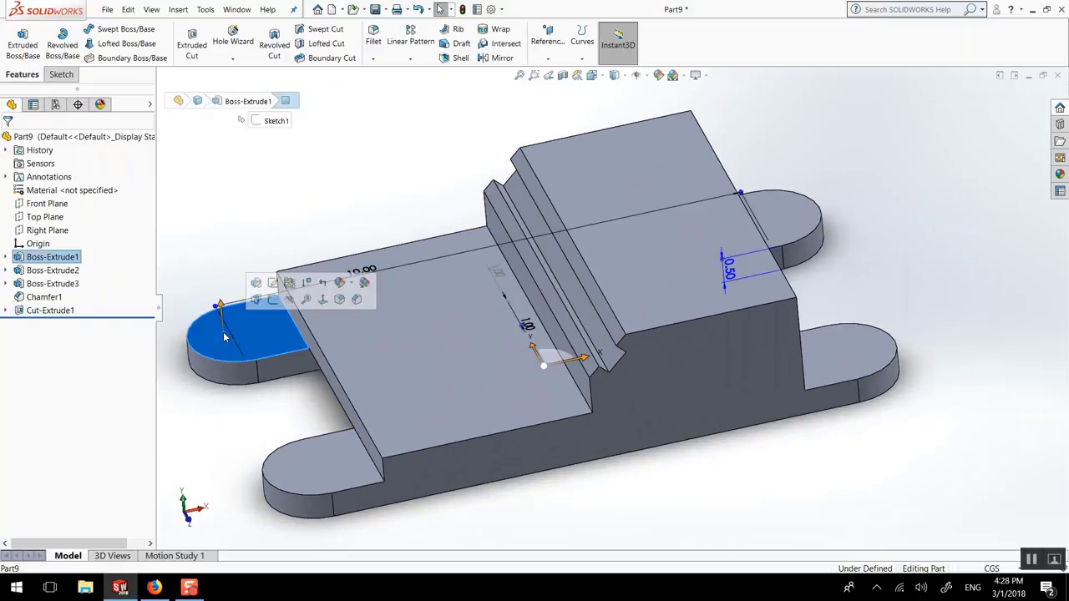
key("ctrl+8")
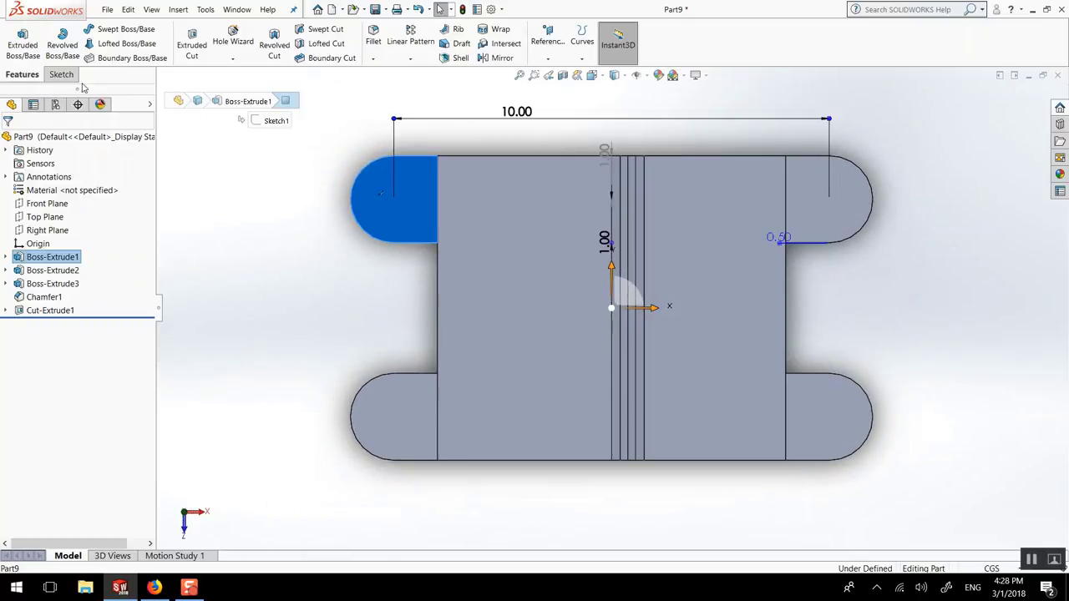
left_click(61, 74)
left_click(126, 28)
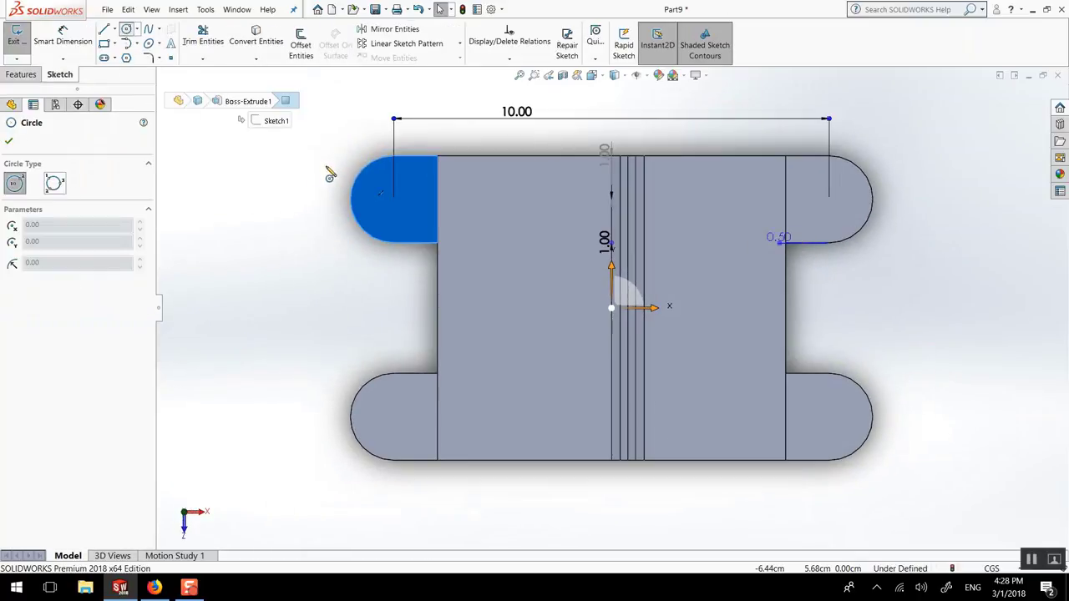
left_click(393, 200)
left_click(389, 180)
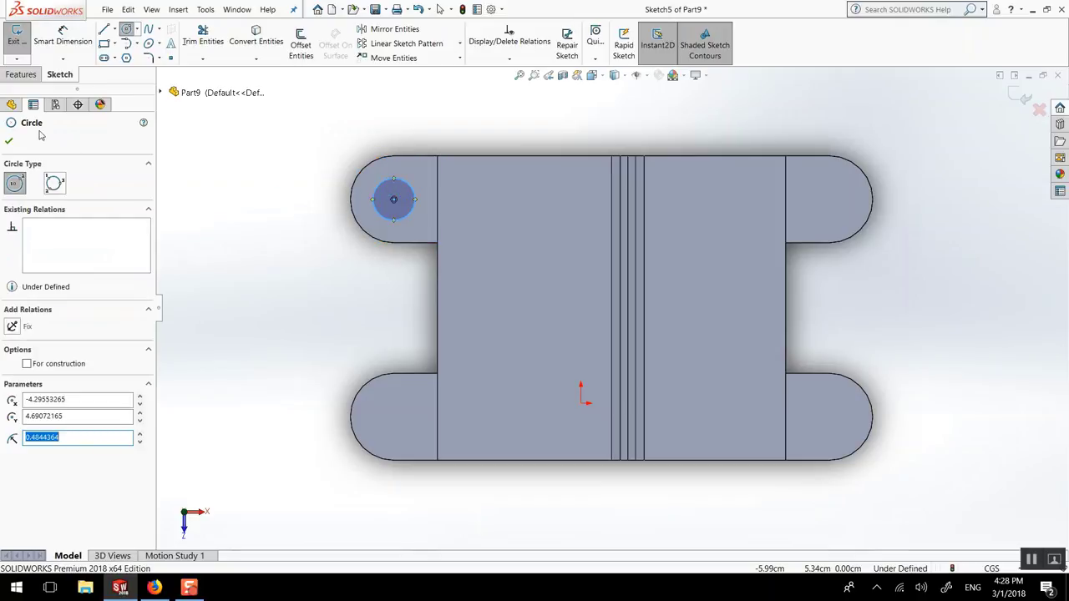
left_click(9, 145)
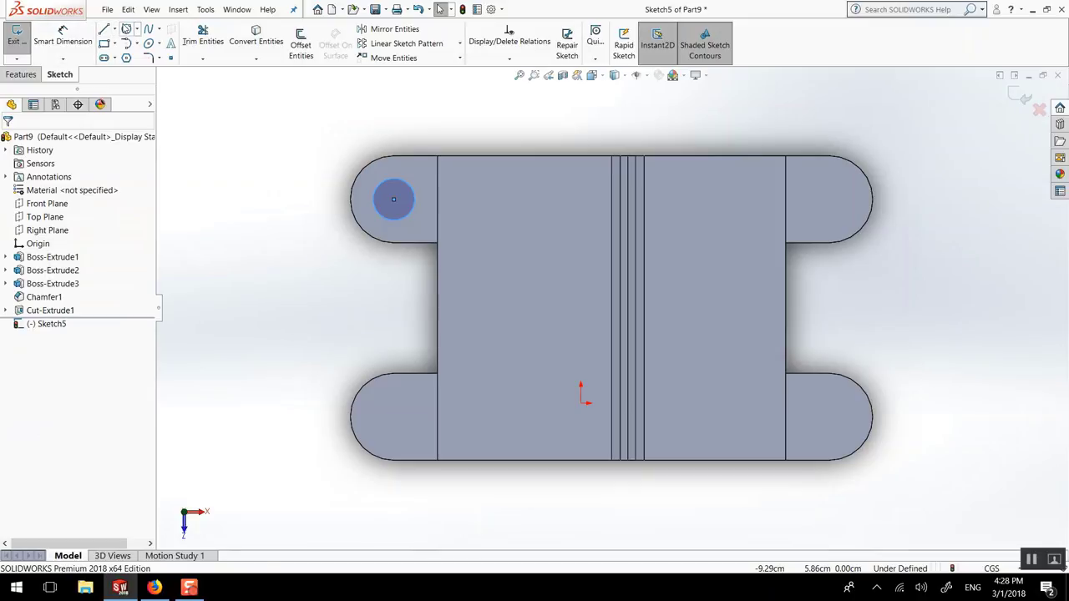
- Draw circles centred in the lower-left, upper-right and lower-right lugs
left_click(126, 30)
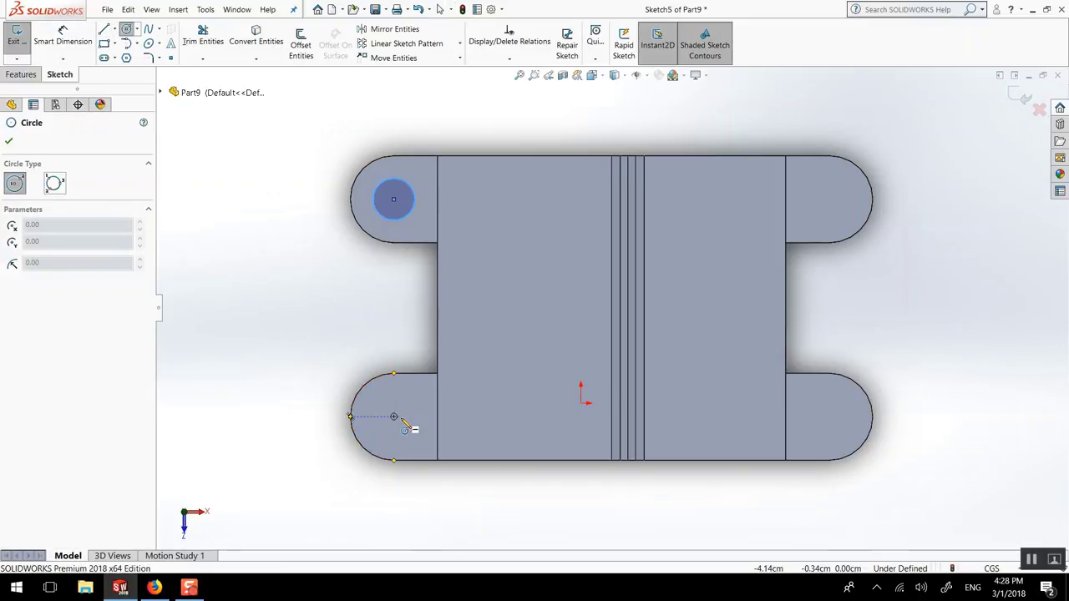
left_click(394, 416)
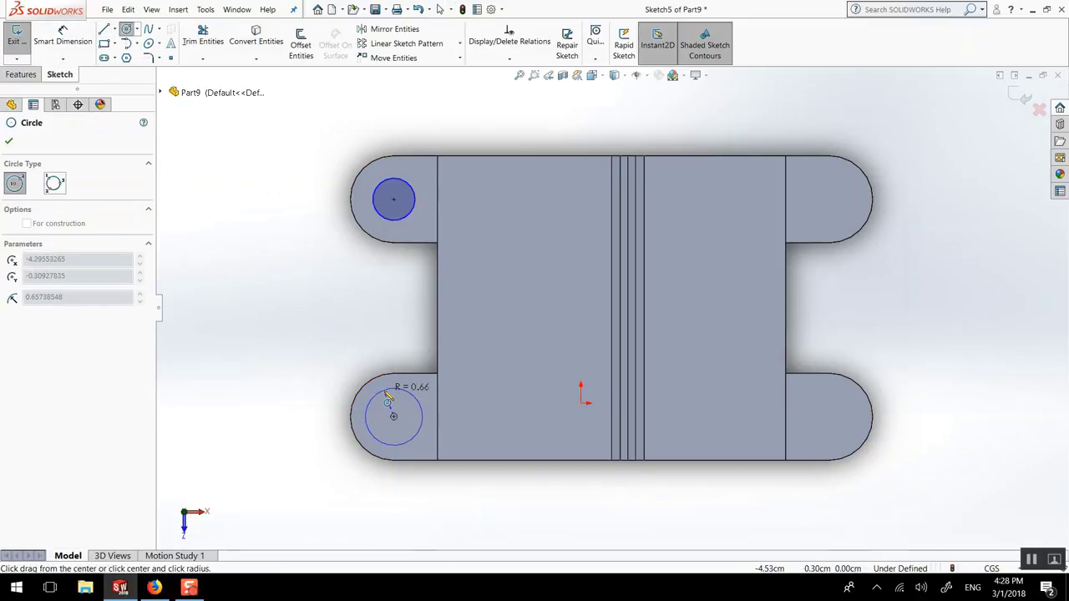
left_click(401, 389)
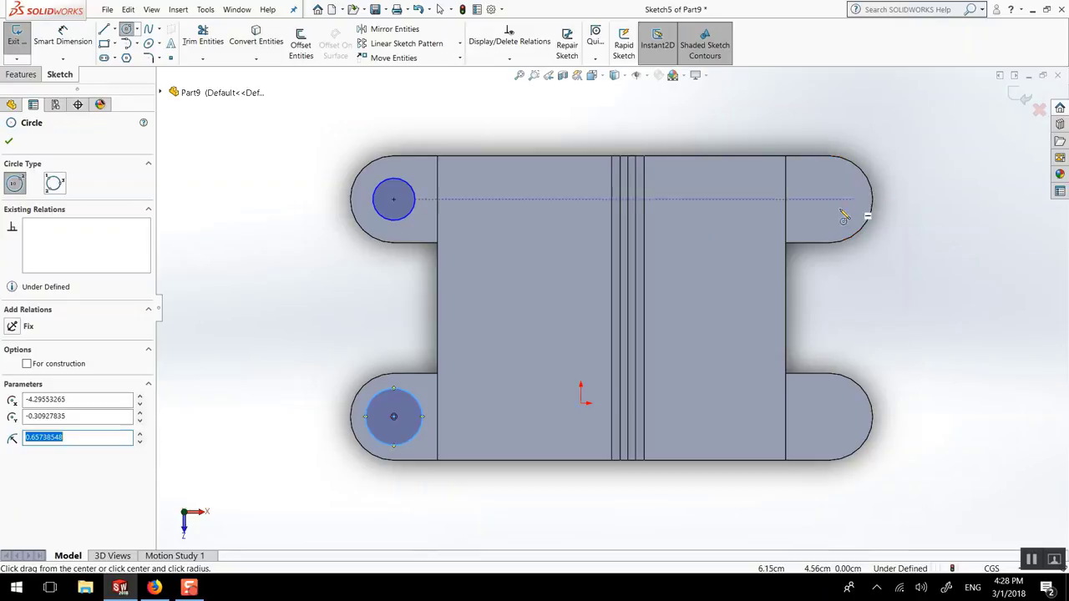
left_click(830, 199)
left_click(834, 178)
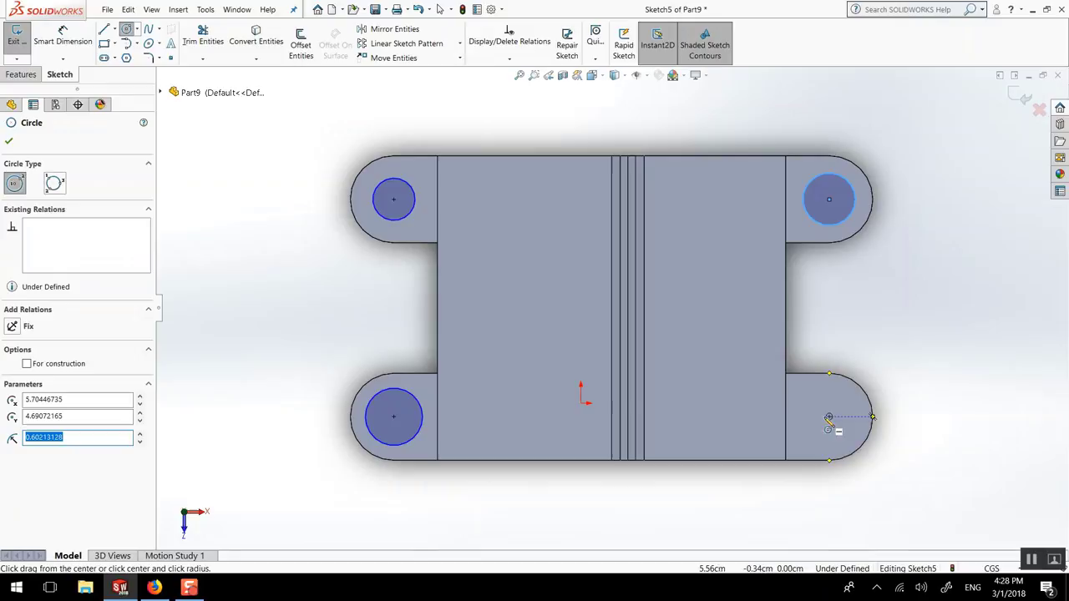
left_click(829, 417)
left_click(830, 386)
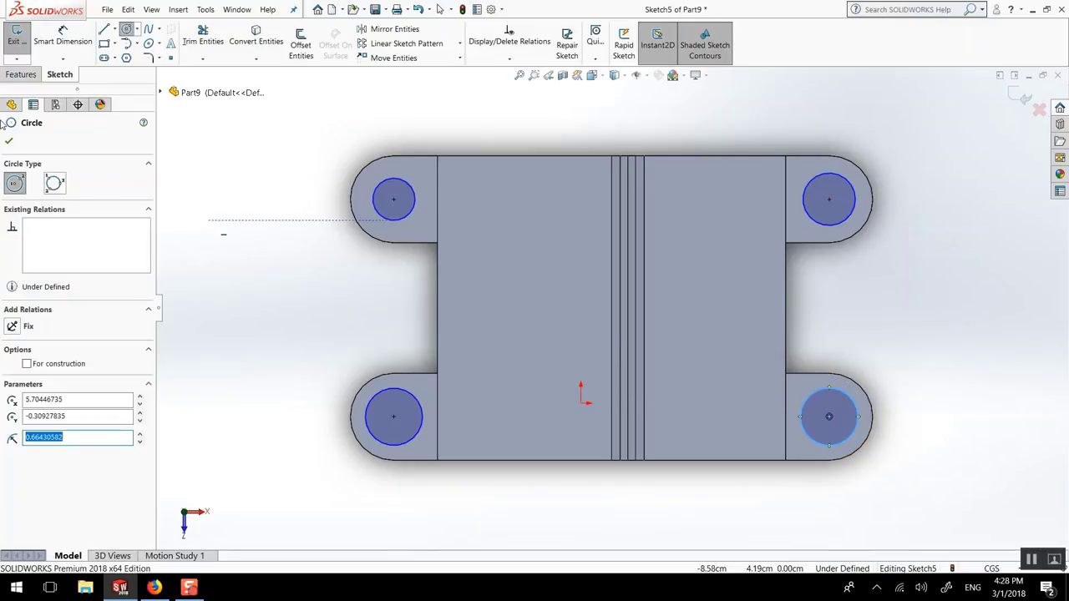
left_click(10, 143)
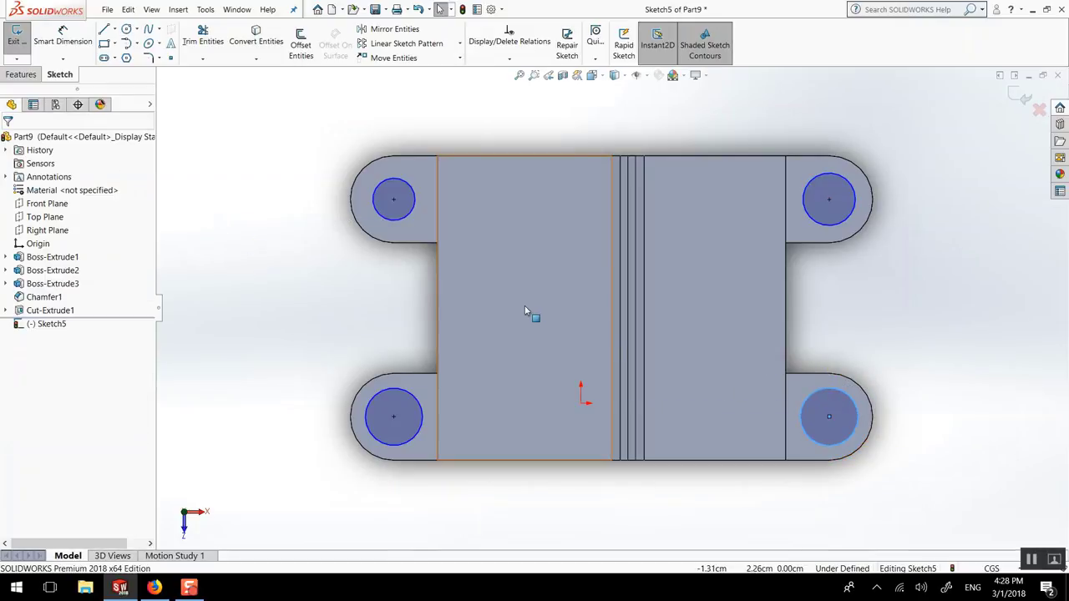
- Make the four circles equal and dimension their diameter to 1.00
left_click(406, 392)
left_click(402, 209, "ctrl")
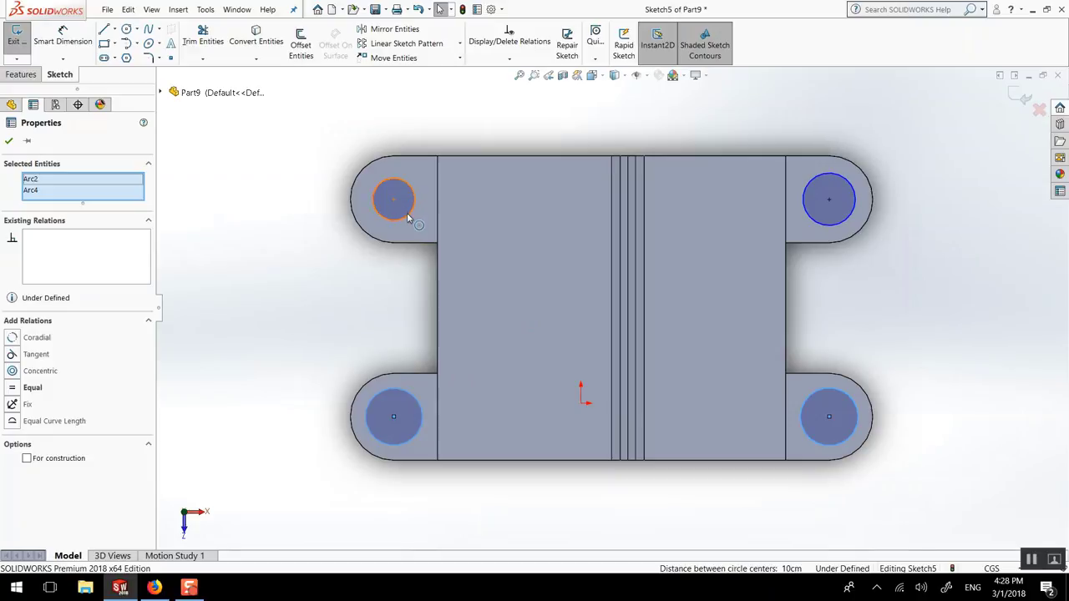
left_click(407, 217, "ctrl")
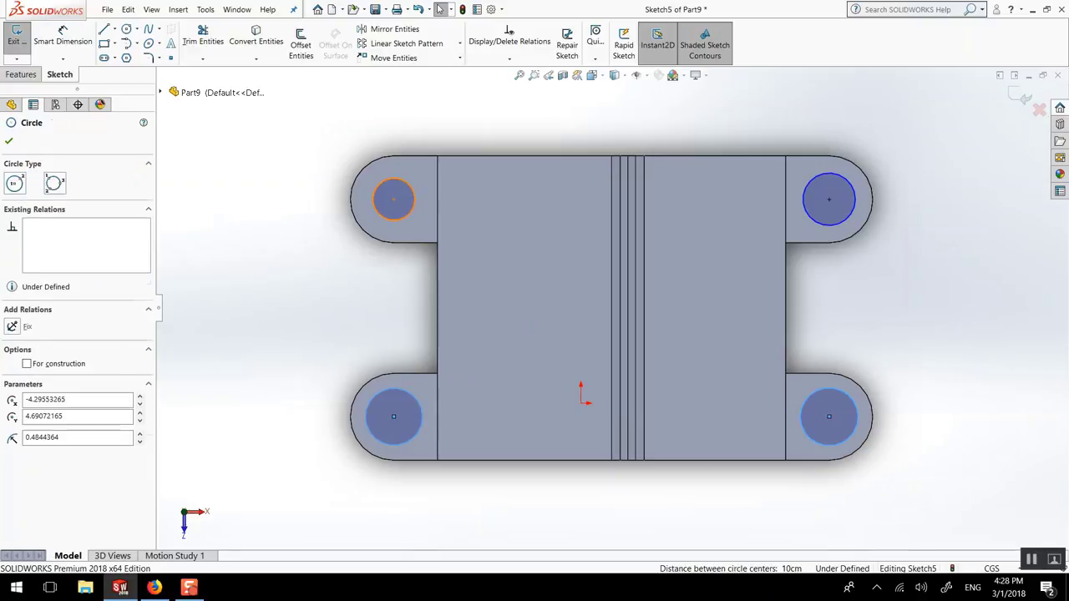
left_click(810, 184, "ctrl")
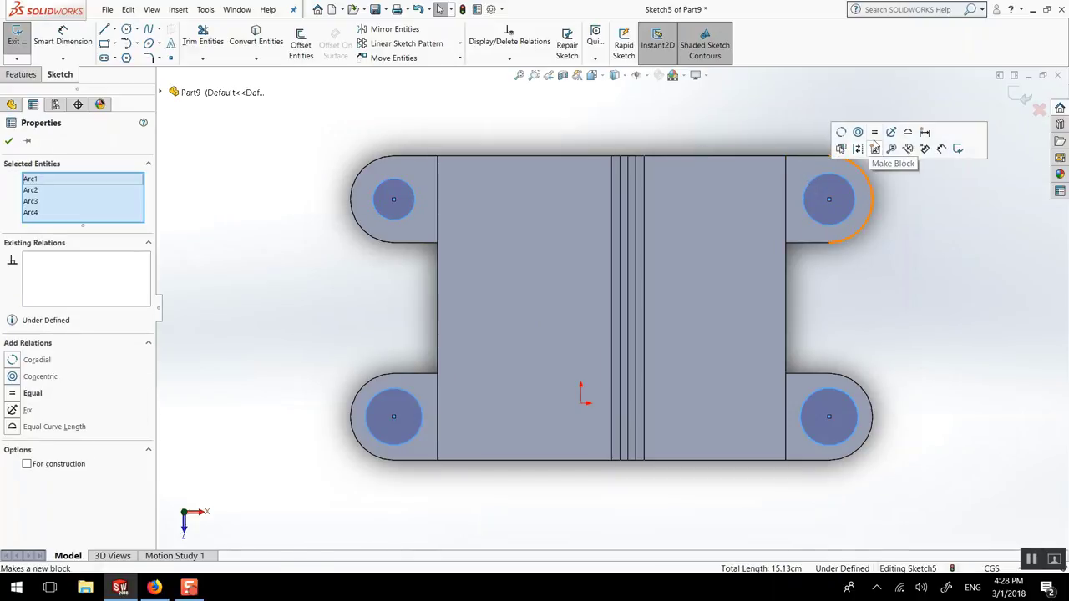
left_click(58, 47)
left_click(381, 189)
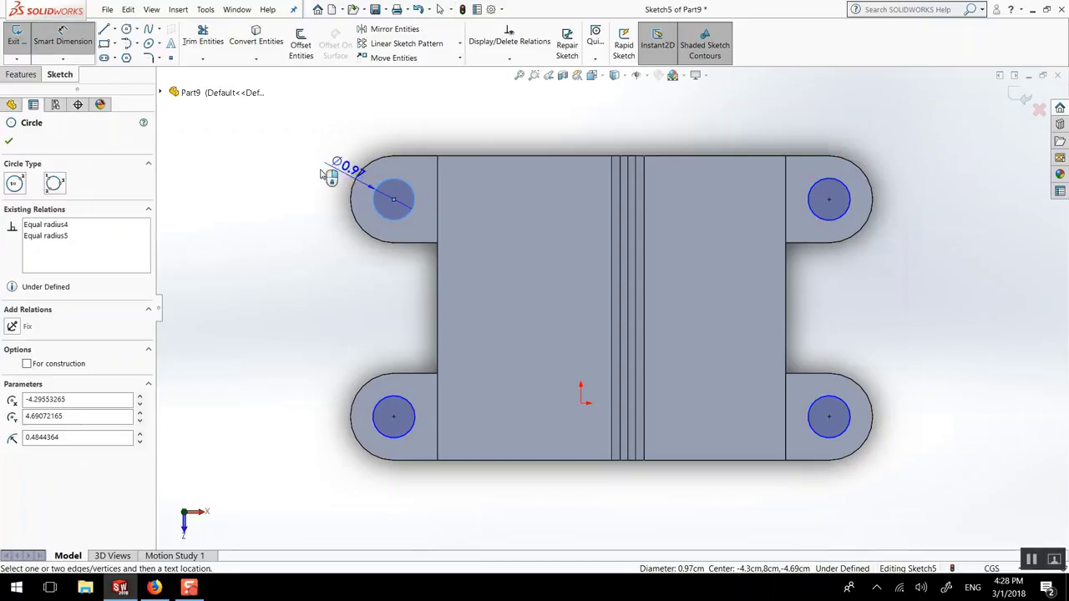
left_click(309, 173)
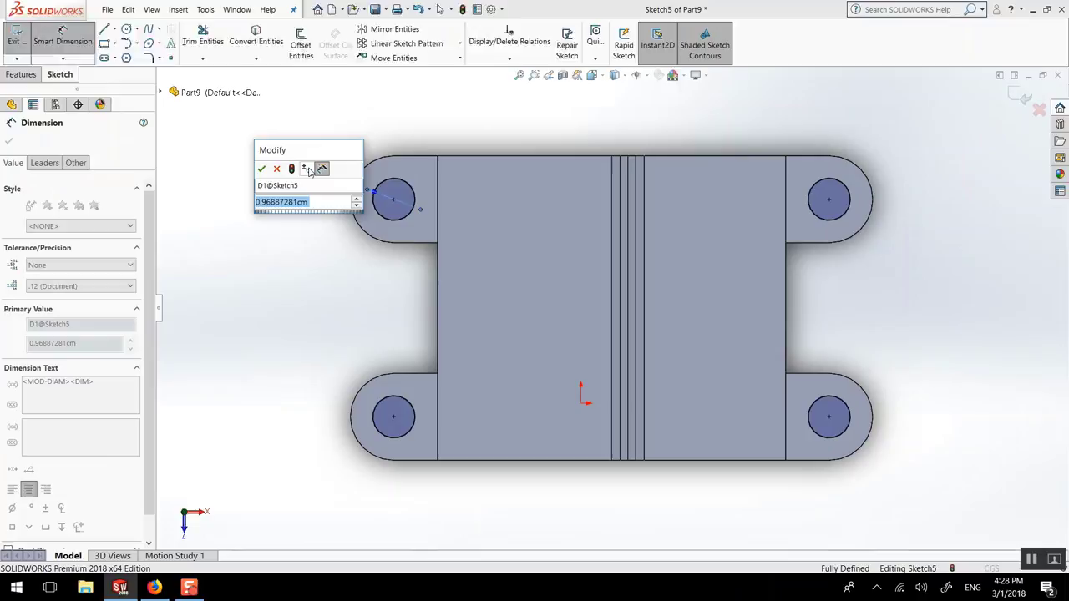
type("1")
key("Return")
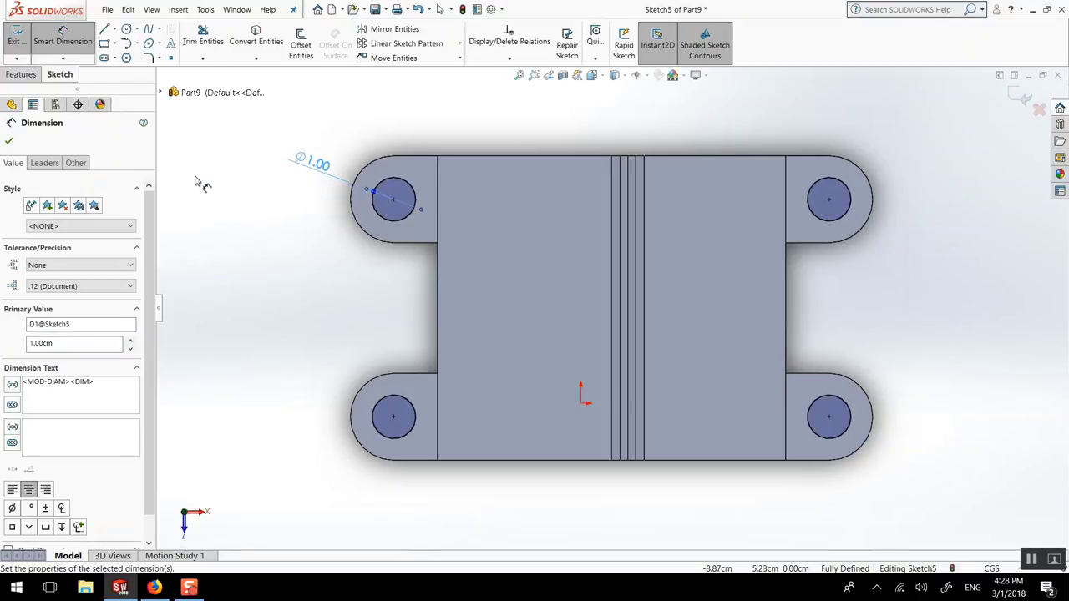
- Cut the four circles Through All to create the lug holes
left_click(8, 142)
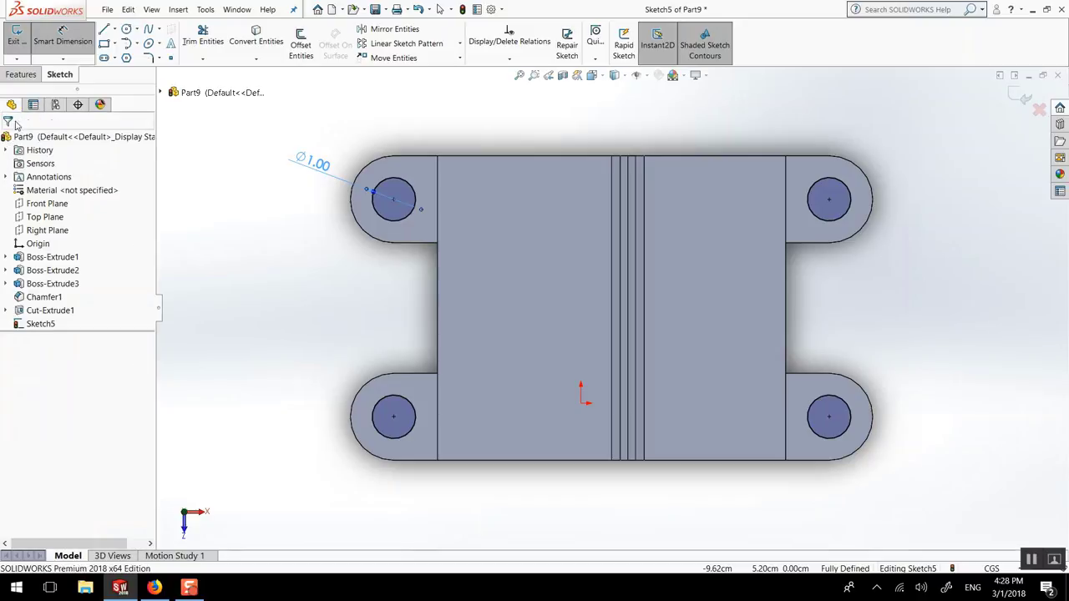
left_click(23, 75)
left_click(192, 43)
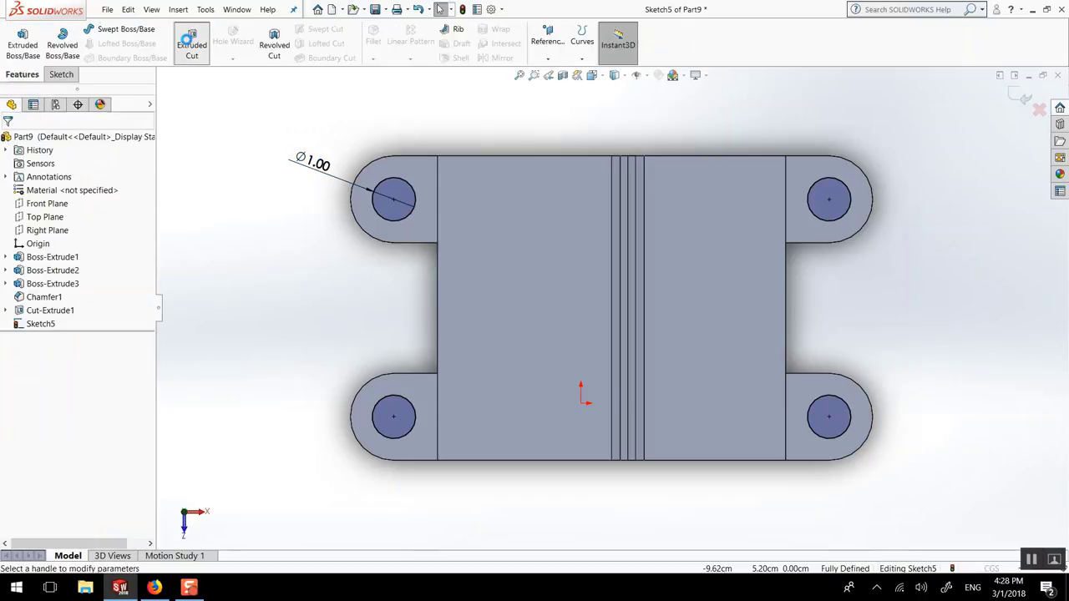
left_click(94, 216)
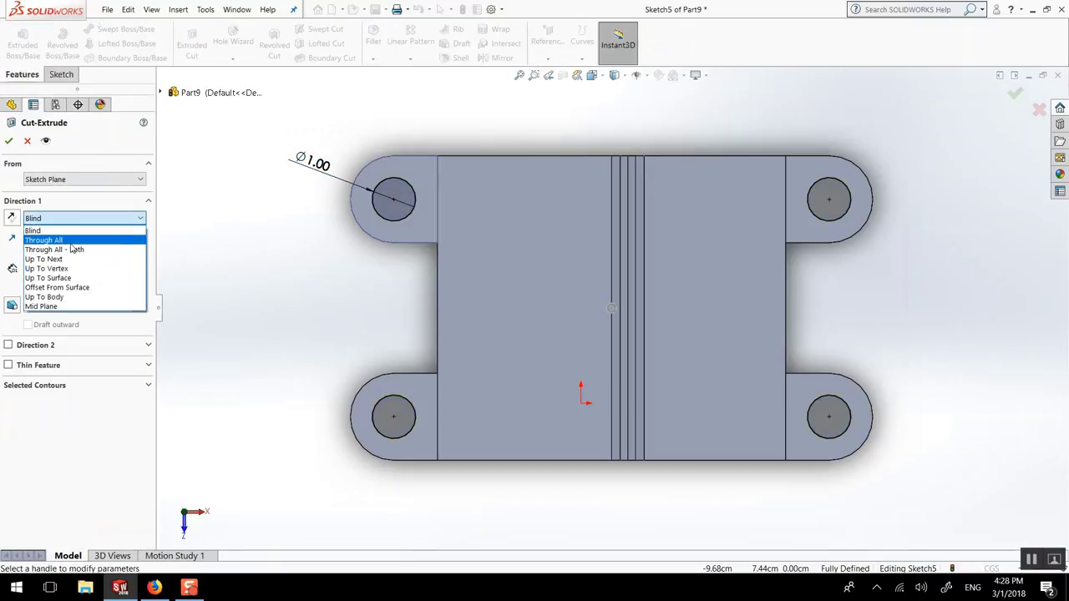
left_click(50, 241)
left_click(11, 140)
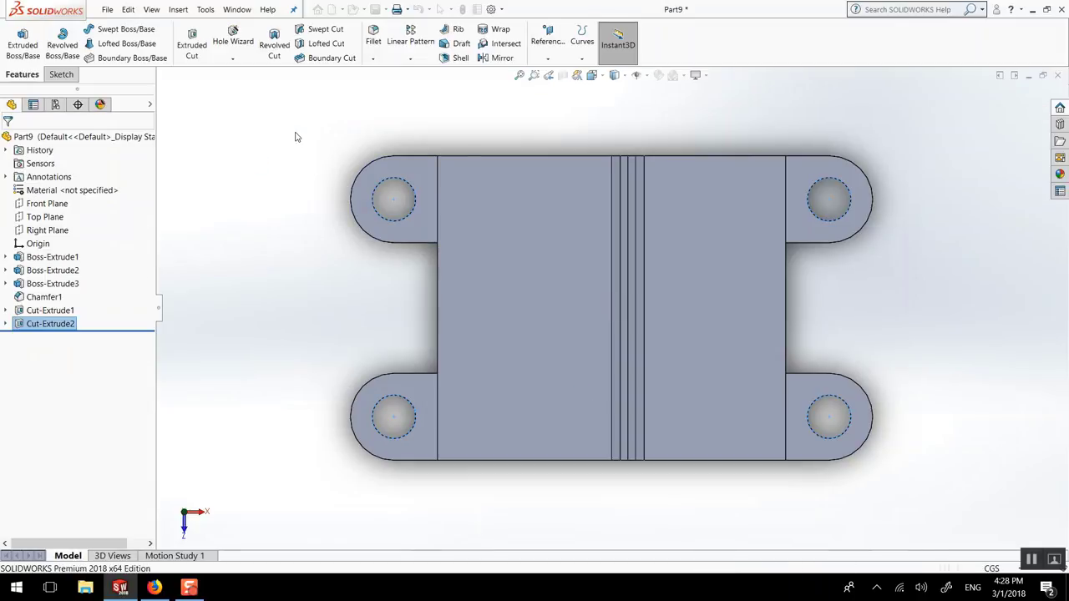
- Edit Boss-Extrude1 so the slot bars are 0.50 cm thick
mouse_move(459, 258)
middle_mouse_down()
mouse_move(517, 193)
mouse_move(485, 179)
middle_mouse_up()
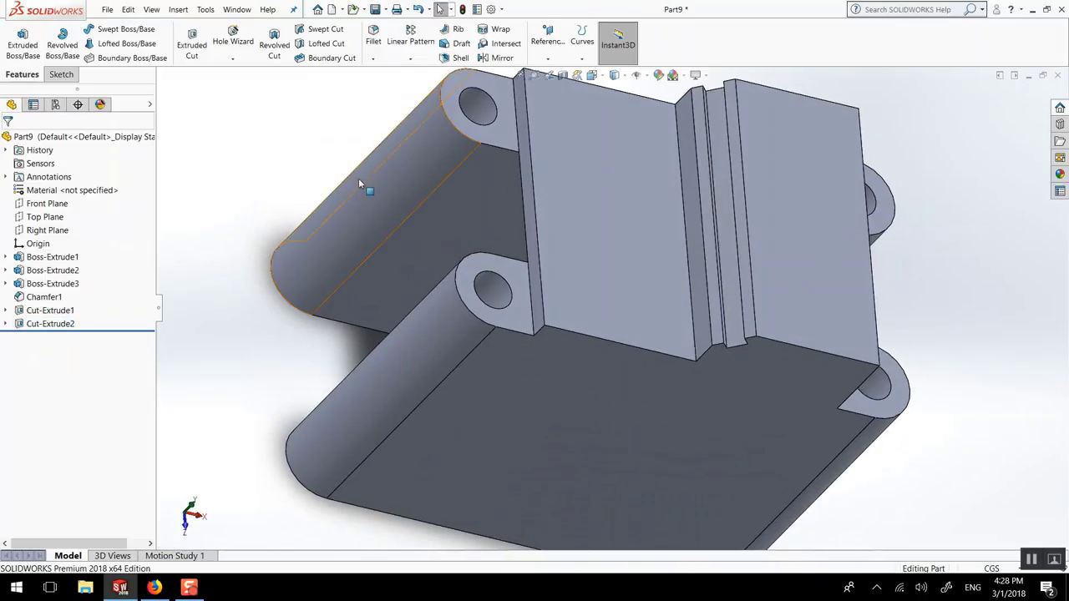
left_click(46, 257)
left_click(48, 229)
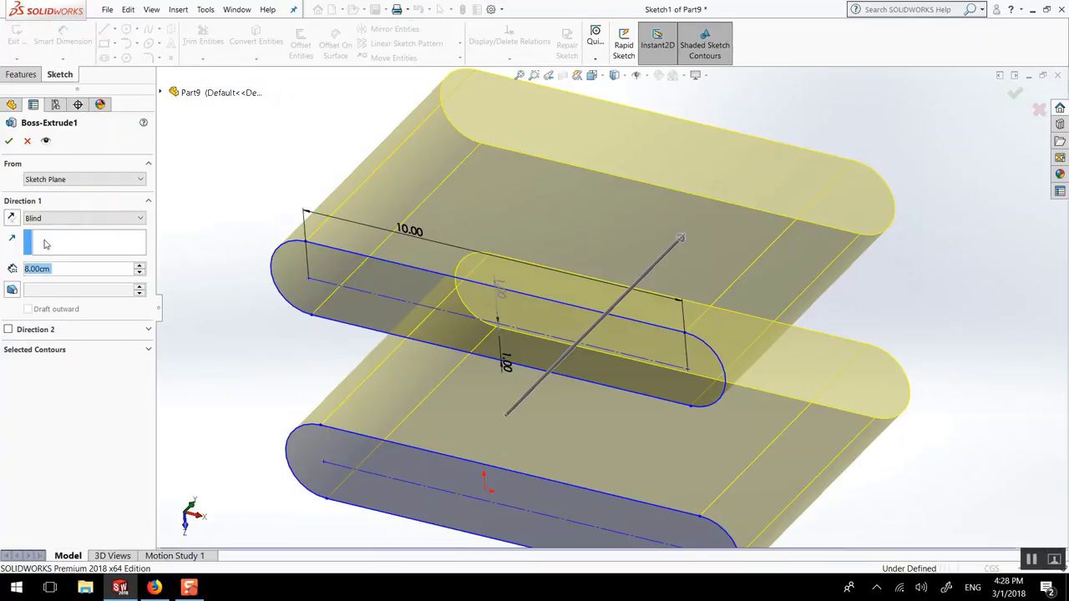
type("0.5")
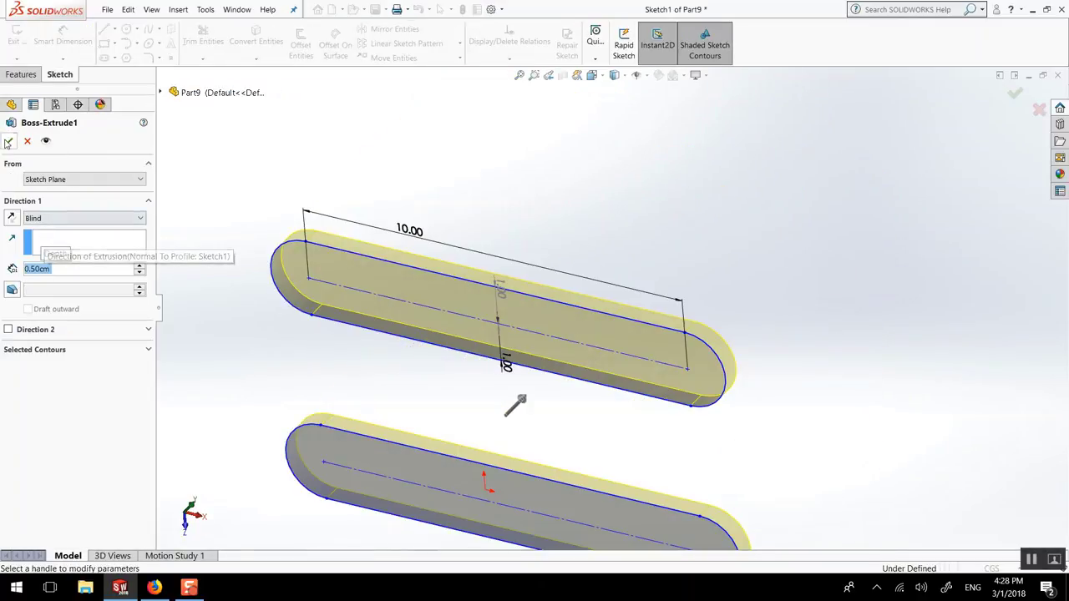
key("Return")
scroll(526, 393, "up", 2)
scroll(534, 380, "down", 3)
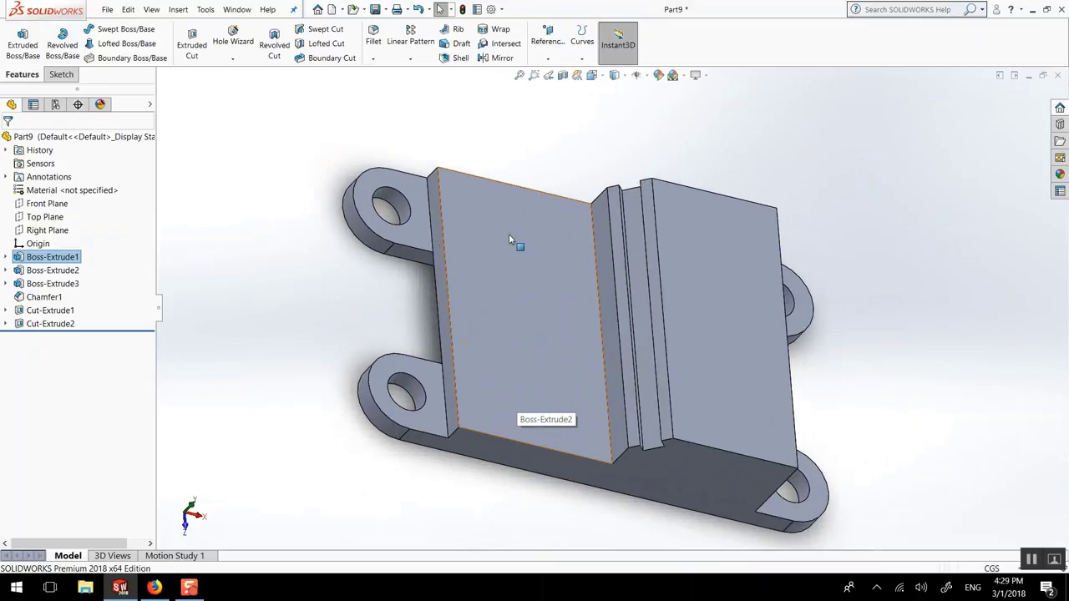
scroll(508, 239, "down", 3)
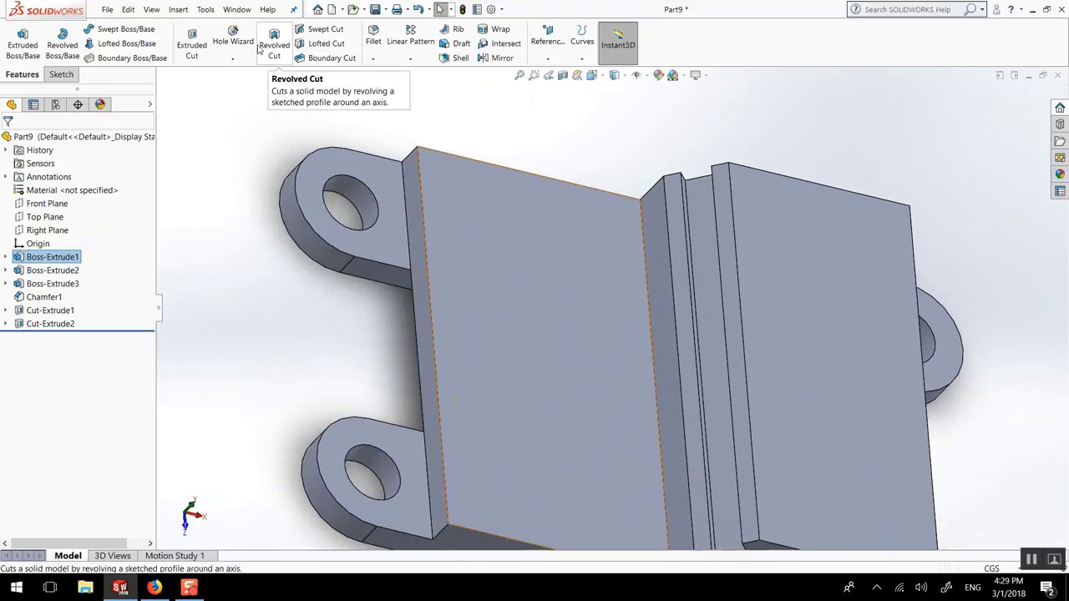
- Start a 0.1 cm chamfer on the upper-left lug's hole edge
left_click(373, 64)
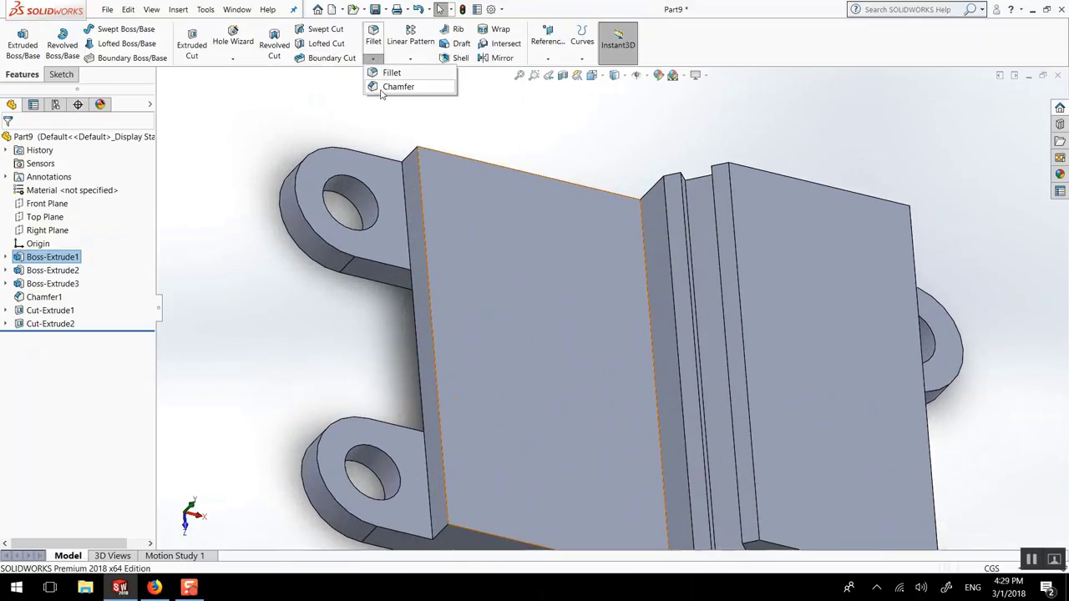
left_click(391, 83)
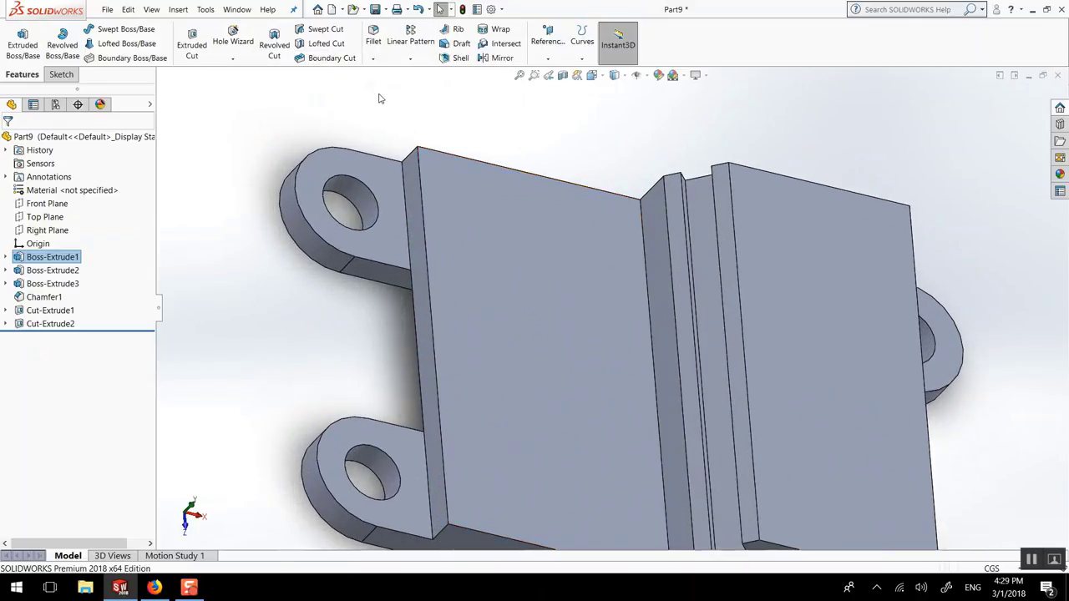
left_click(368, 192)
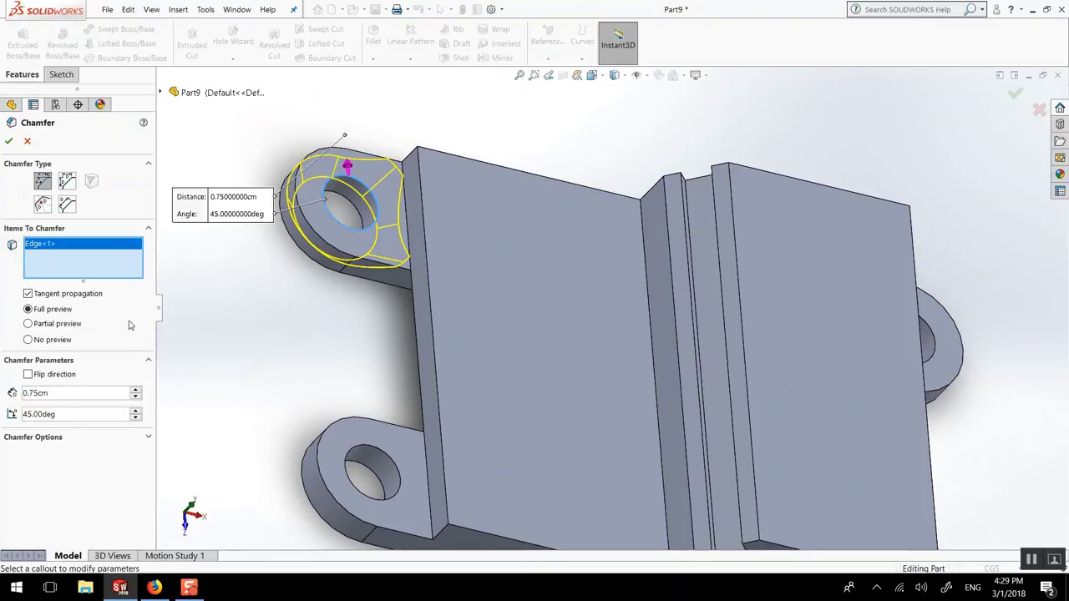
type("0.1")
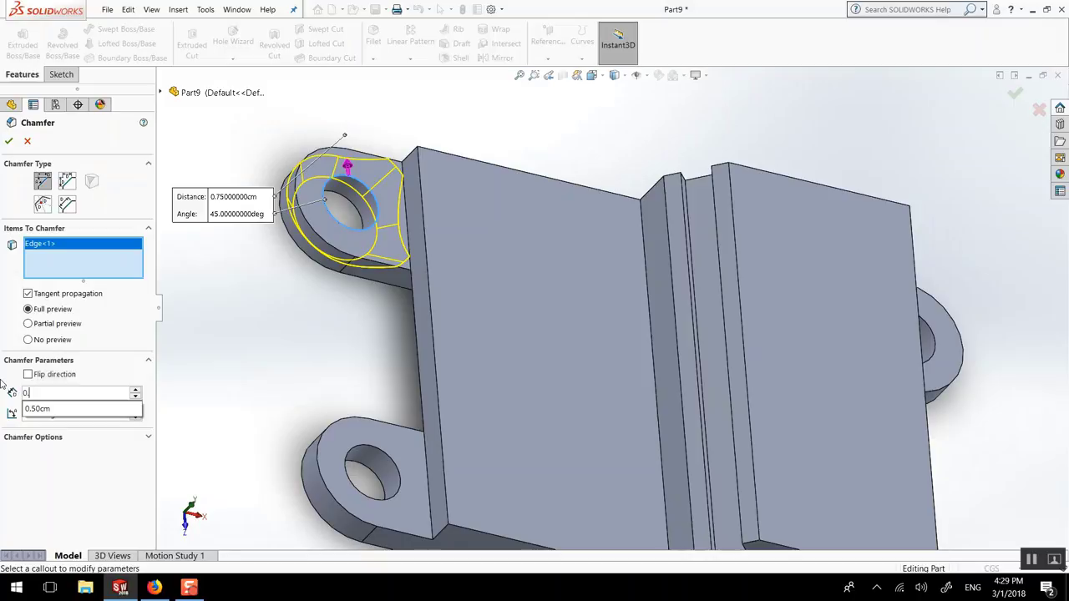
key("Tab")
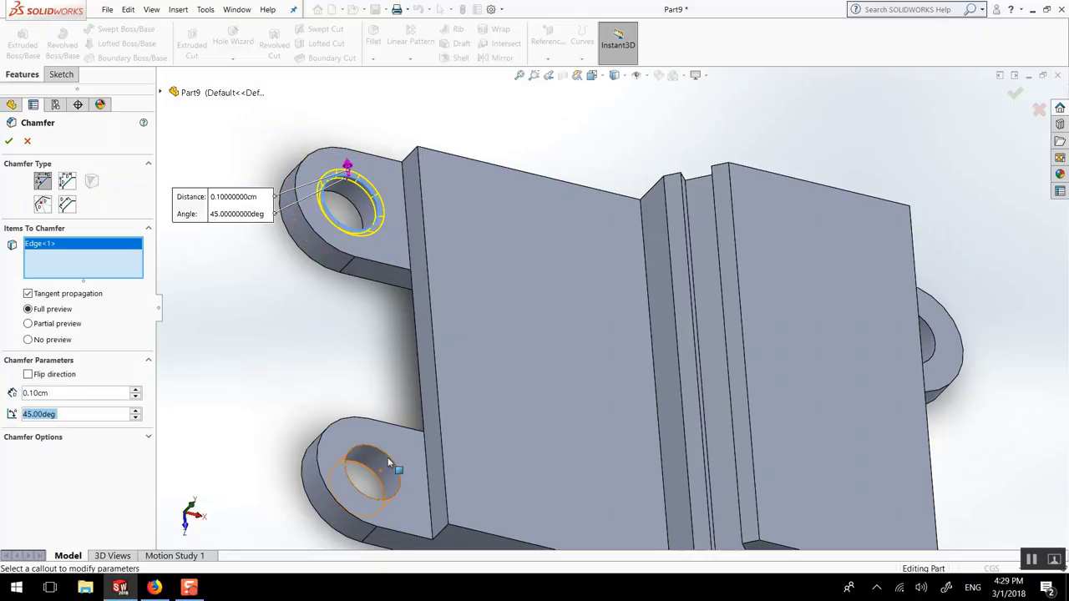
- Add the other three hole edges to the chamfer, removing a stray lug outer edge
left_click(389, 463)
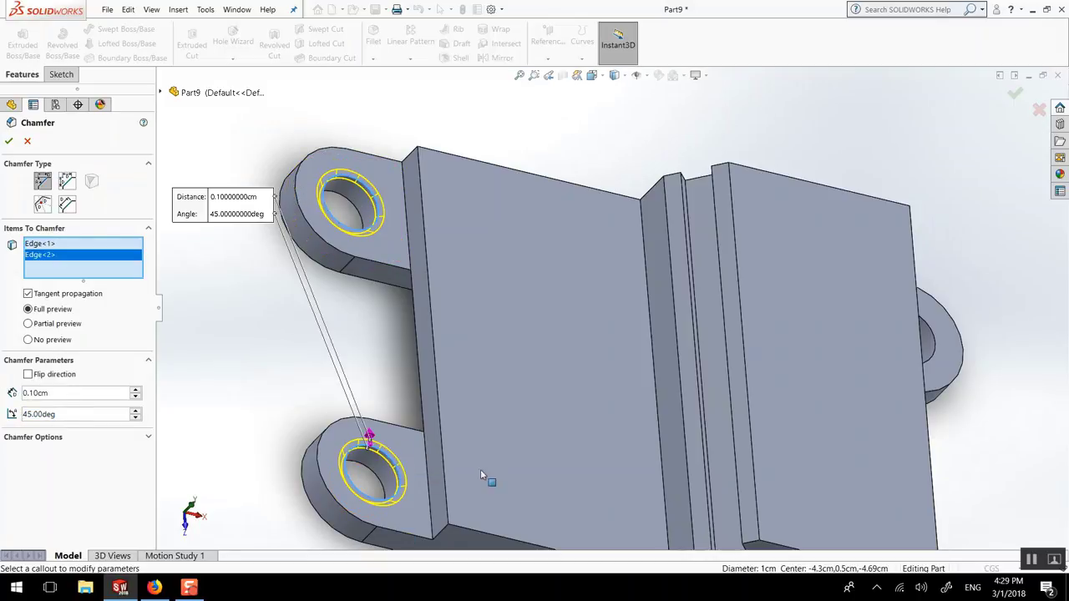
left_click(936, 334)
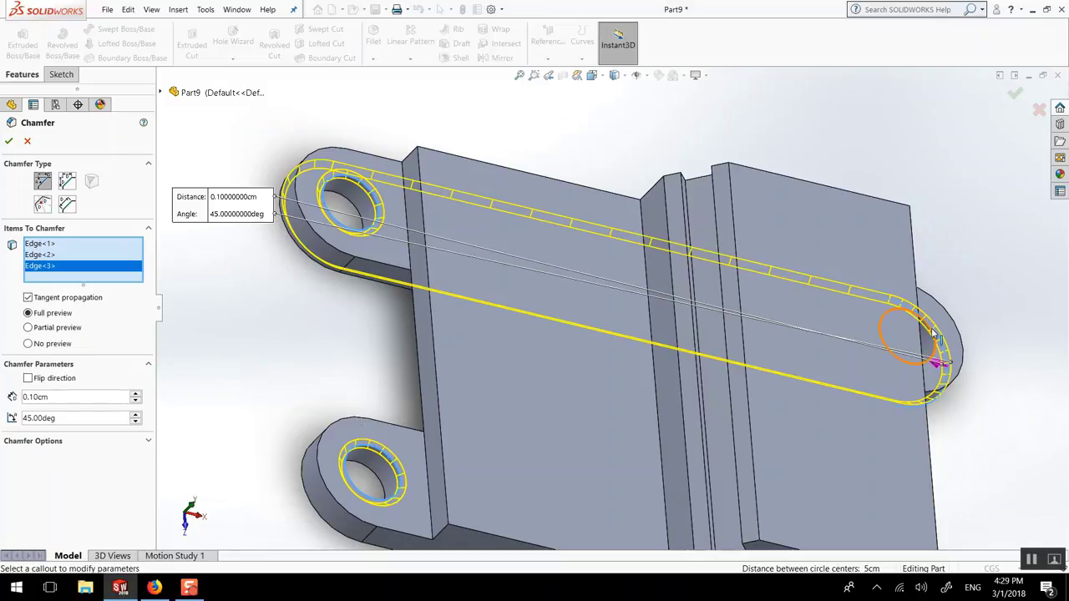
right_click(60, 268)
left_click(89, 287)
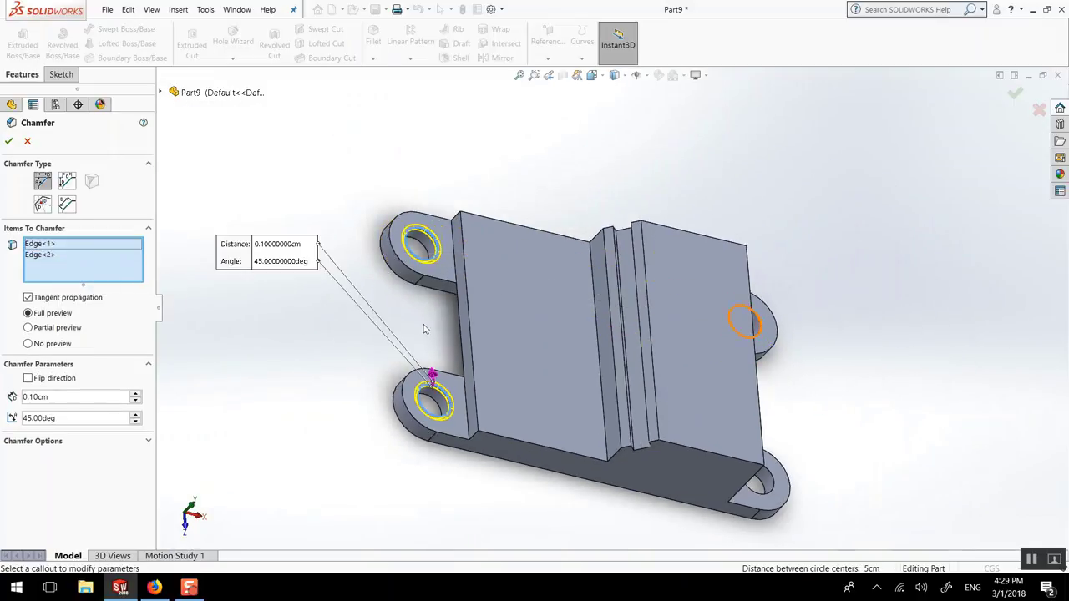
left_click(775, 487)
middle_click_drag(766, 358, 815, 332)
scroll(814, 332, "down", 2)
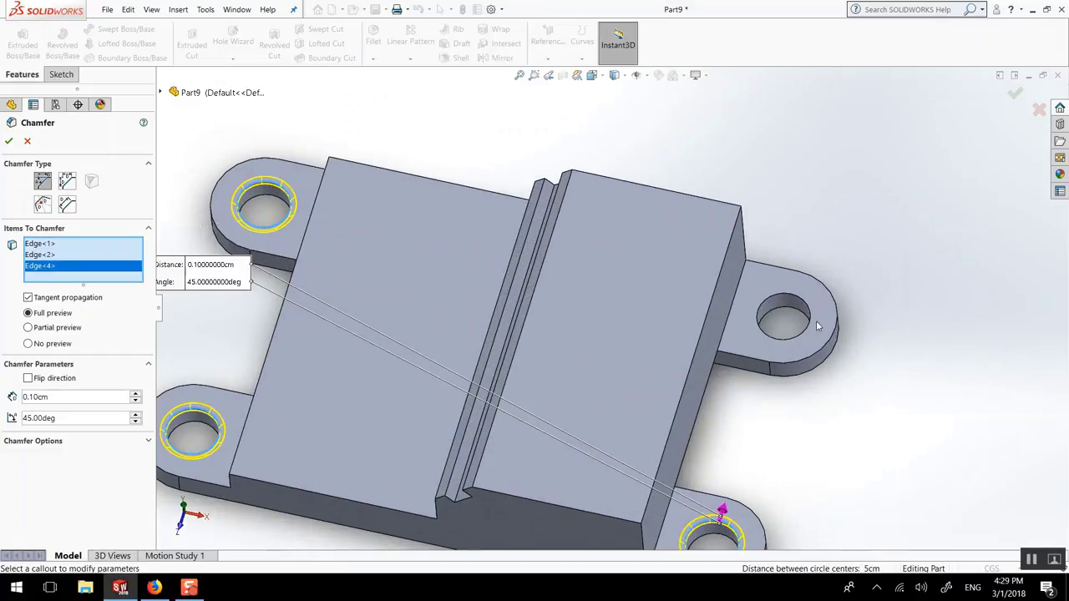
left_click(806, 306)
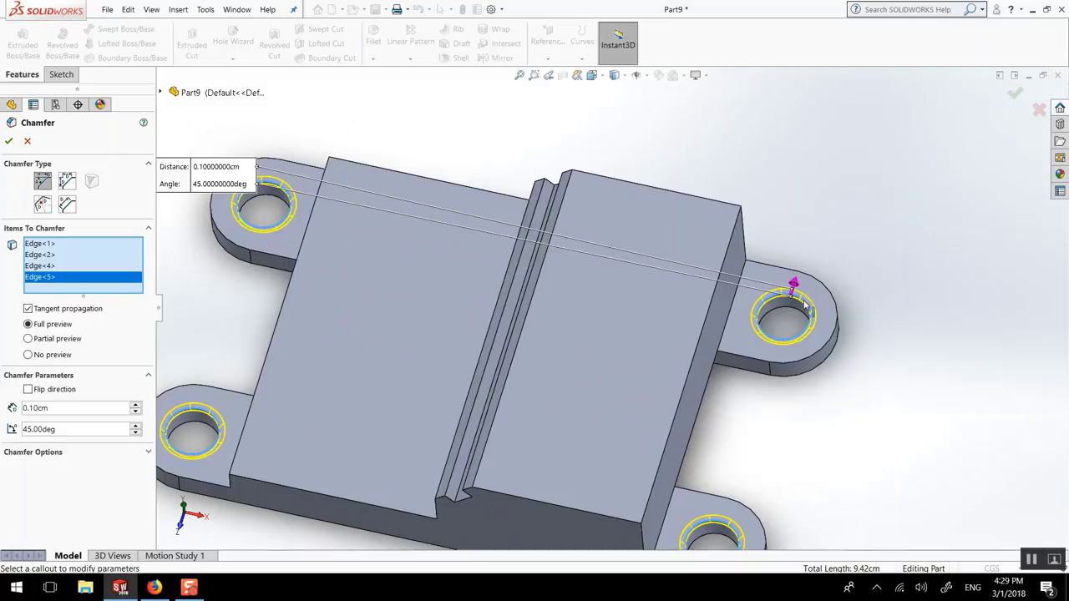
- Apply Chamfer2 to the four hole edges and reorient the view
left_click(9, 143)
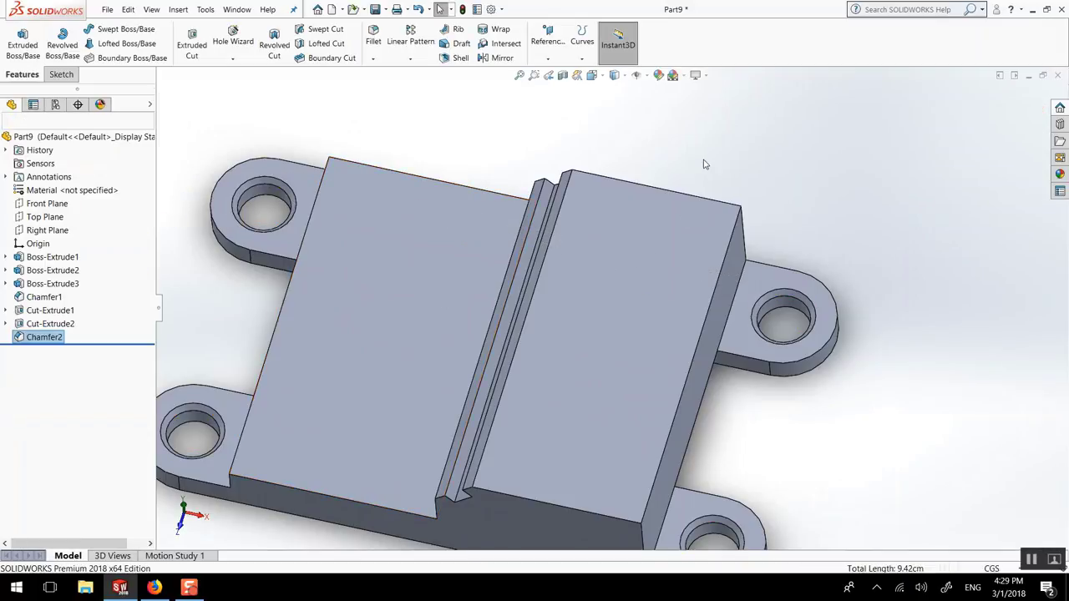
scroll(491, 348, "up", 3)
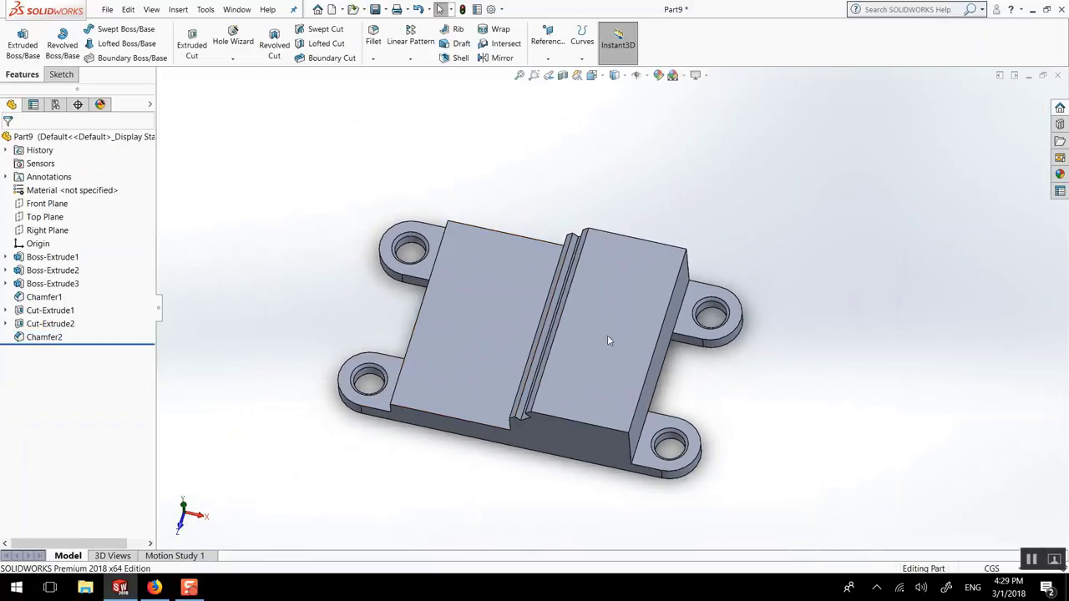
middle_click_drag(609, 340, 510, 346)
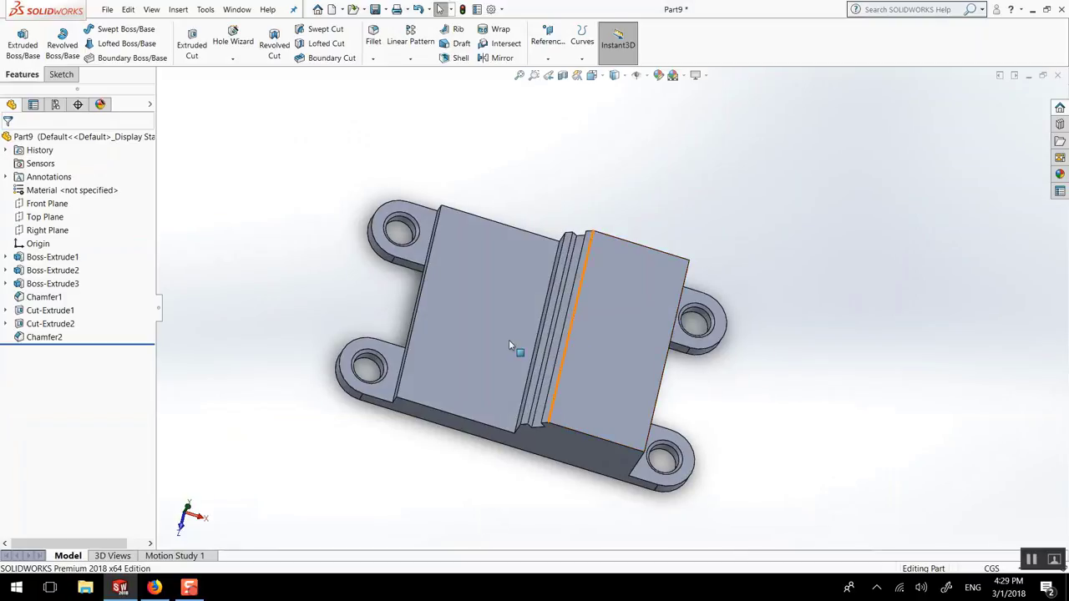
scroll(510, 346, "down", 2)
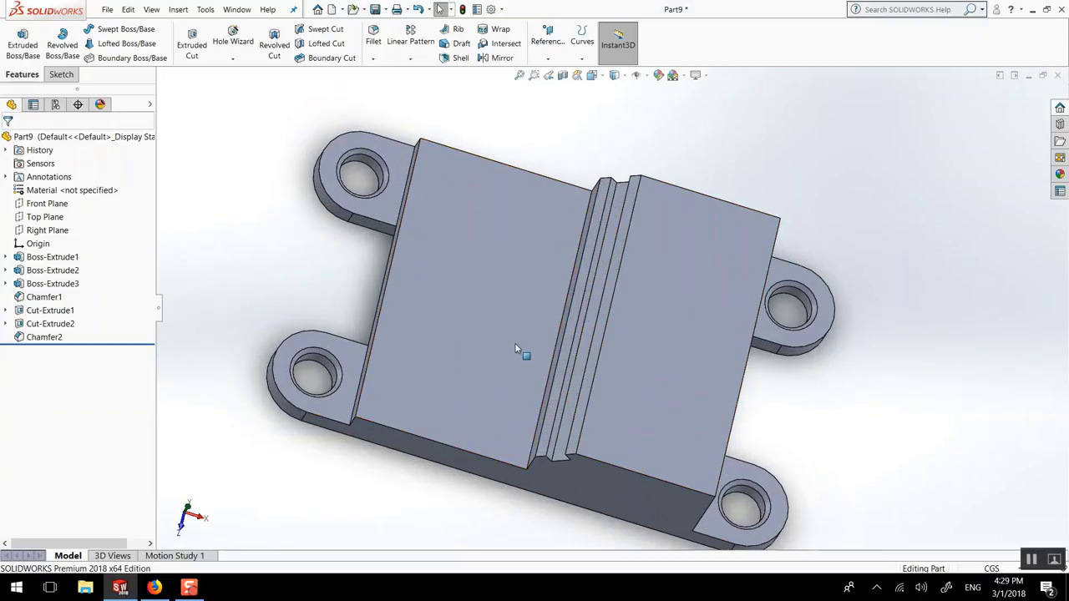
- Start a fillet, pick block and lug faces, then clear those selections
left_click(369, 33)
scroll(462, 188, "down", 2)
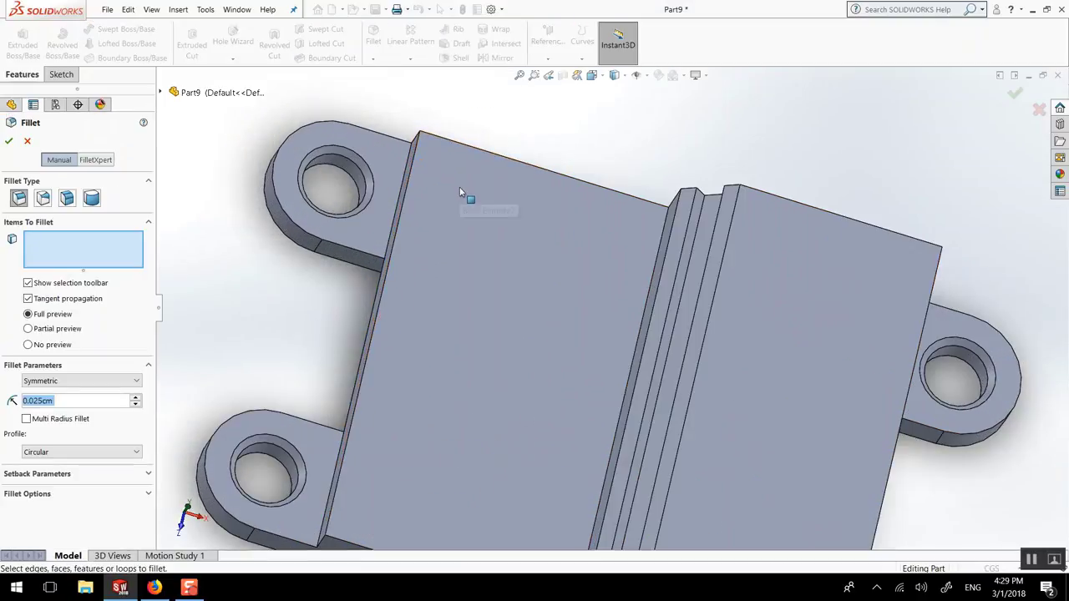
left_click(494, 221)
middle_click_drag(504, 240, 530, 242)
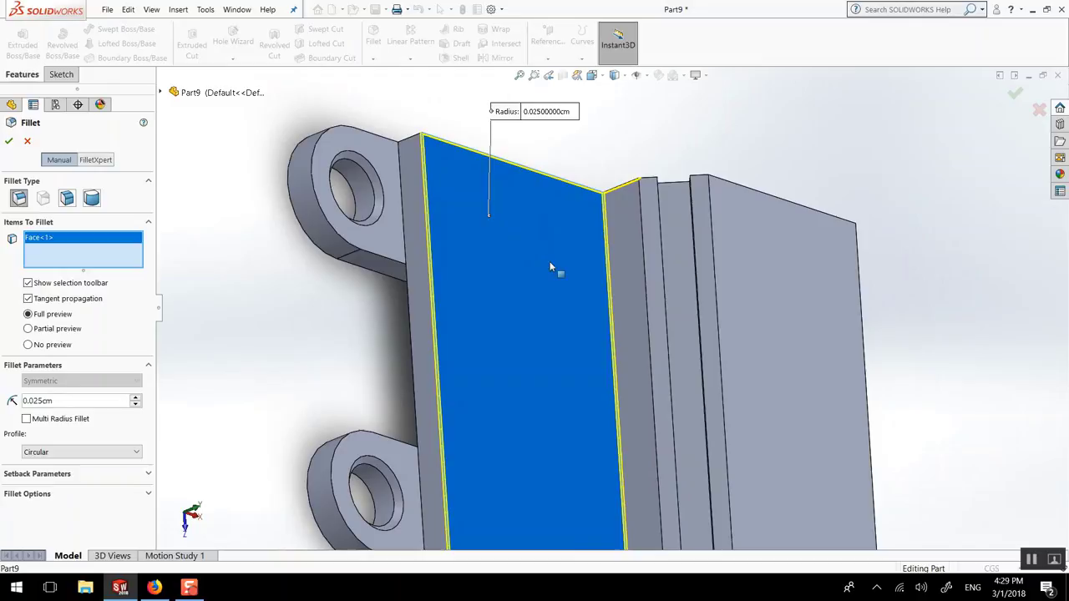
scroll(557, 272, "up", 1)
scroll(468, 217, "down", 3)
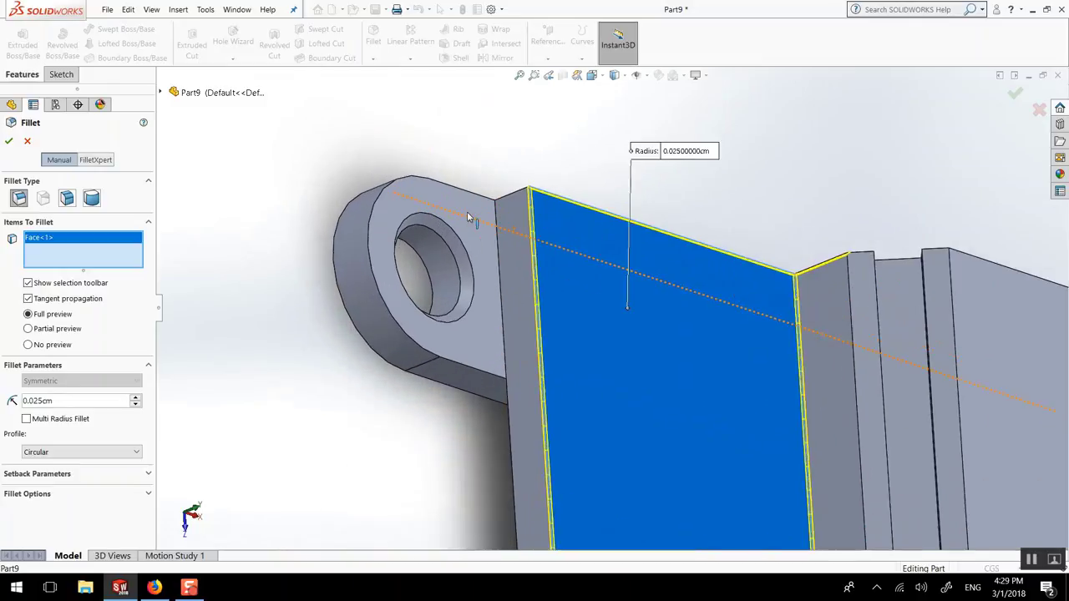
scroll(467, 217, "down", 1)
left_click(472, 219)
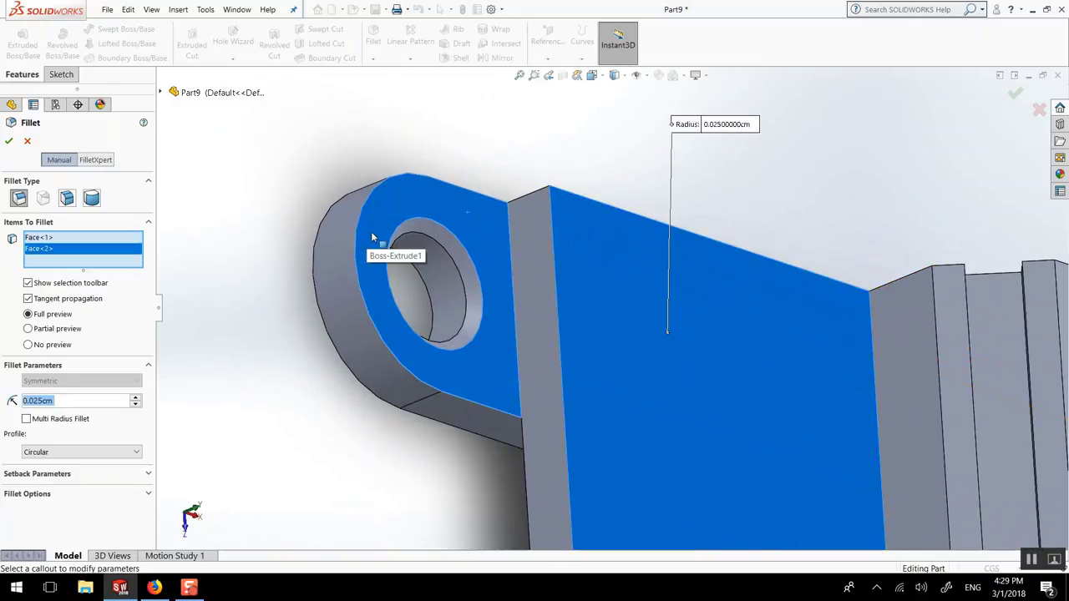
left_click(525, 242)
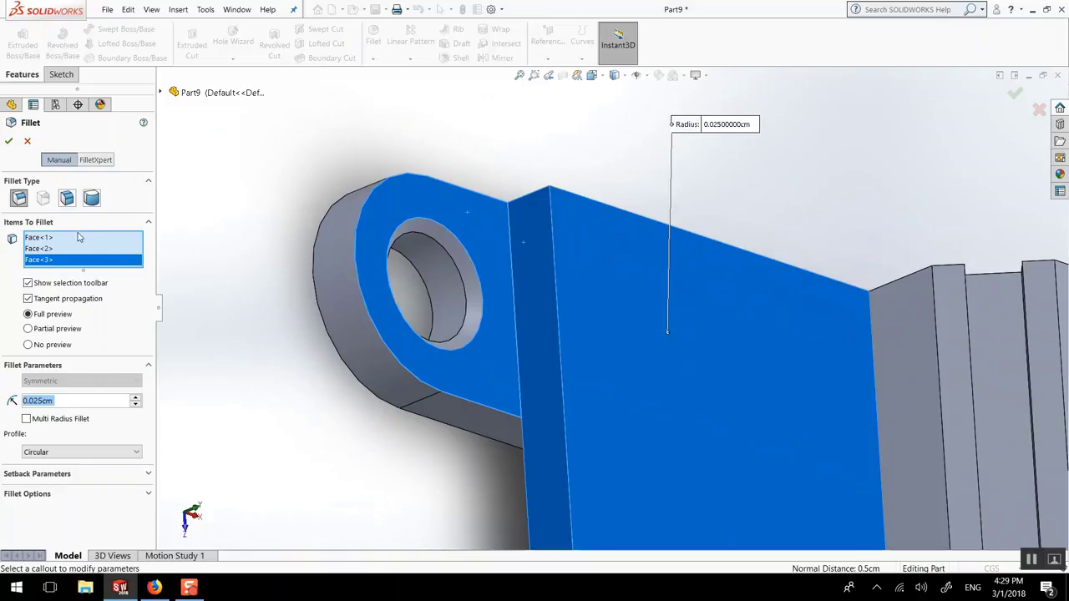
right_click(102, 261)
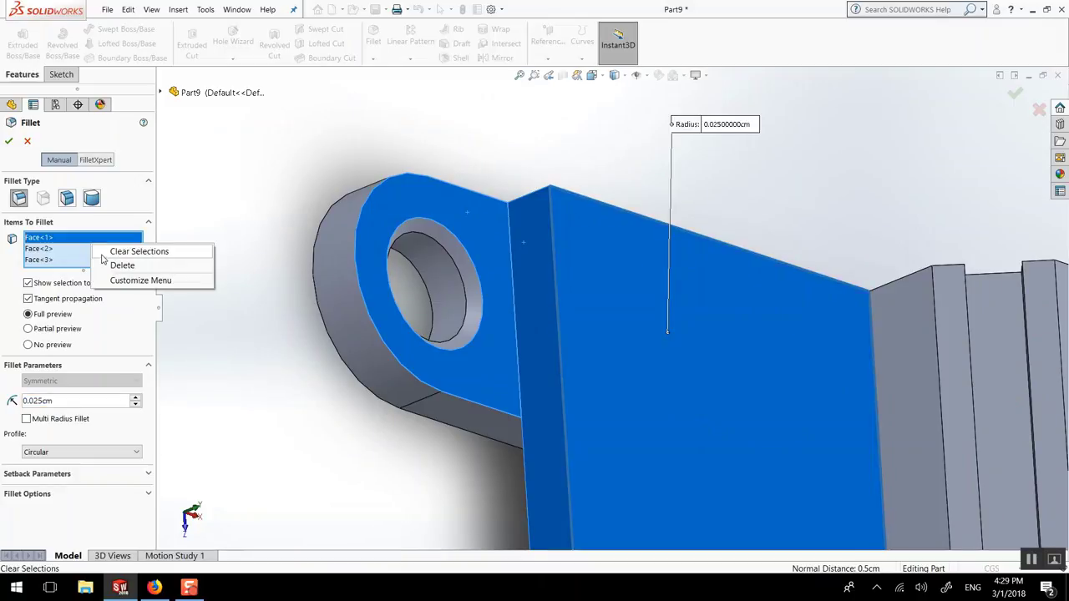
left_click(125, 251)
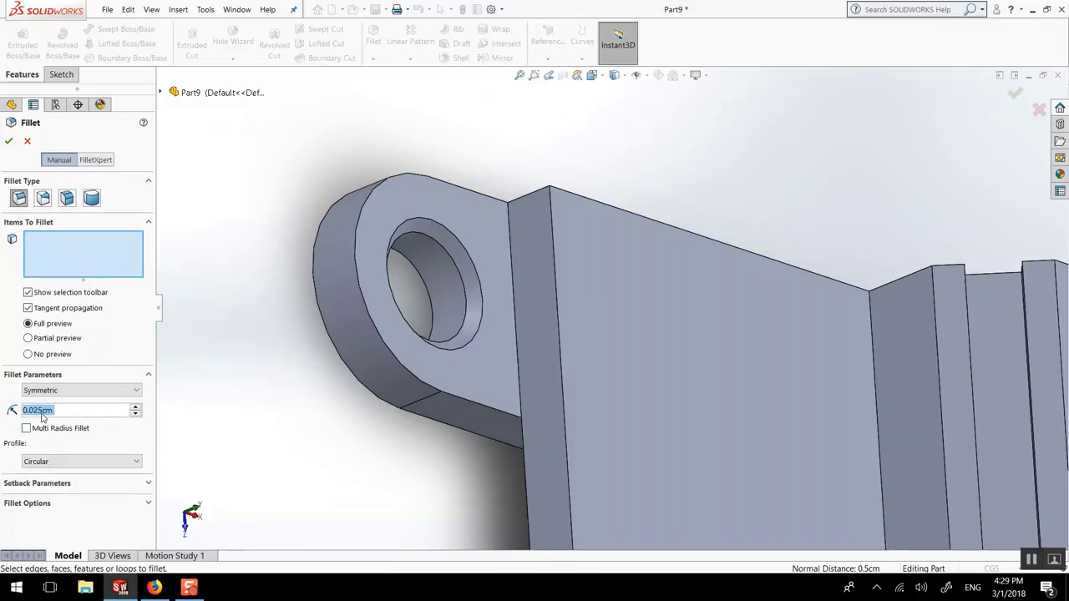
- Set the fillet radius to 0.01 cm and box-select the whole part
left_click(37, 411)
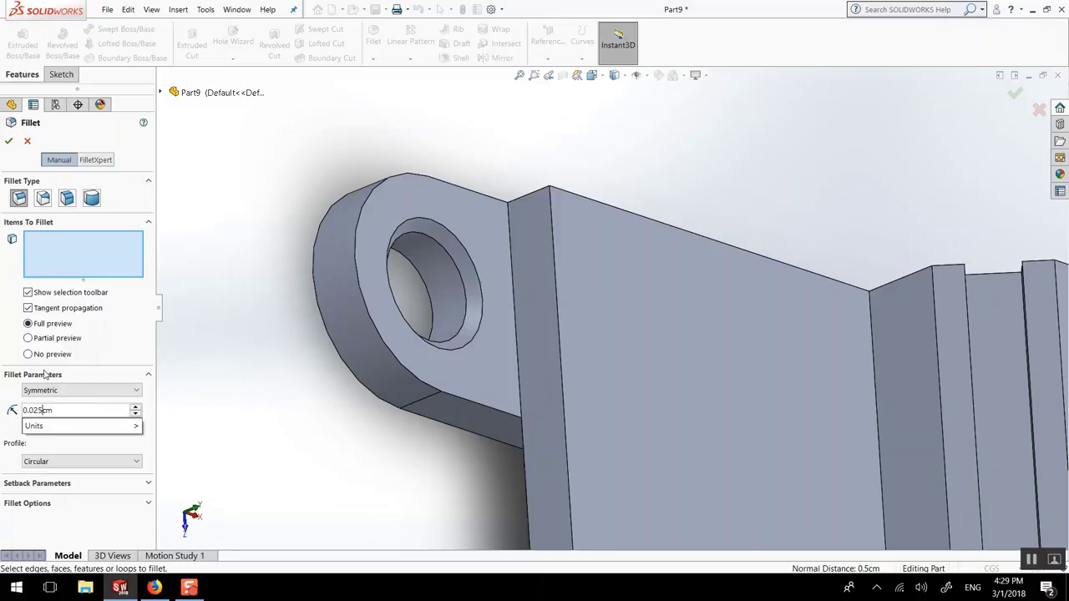
type("1")
key("Return")
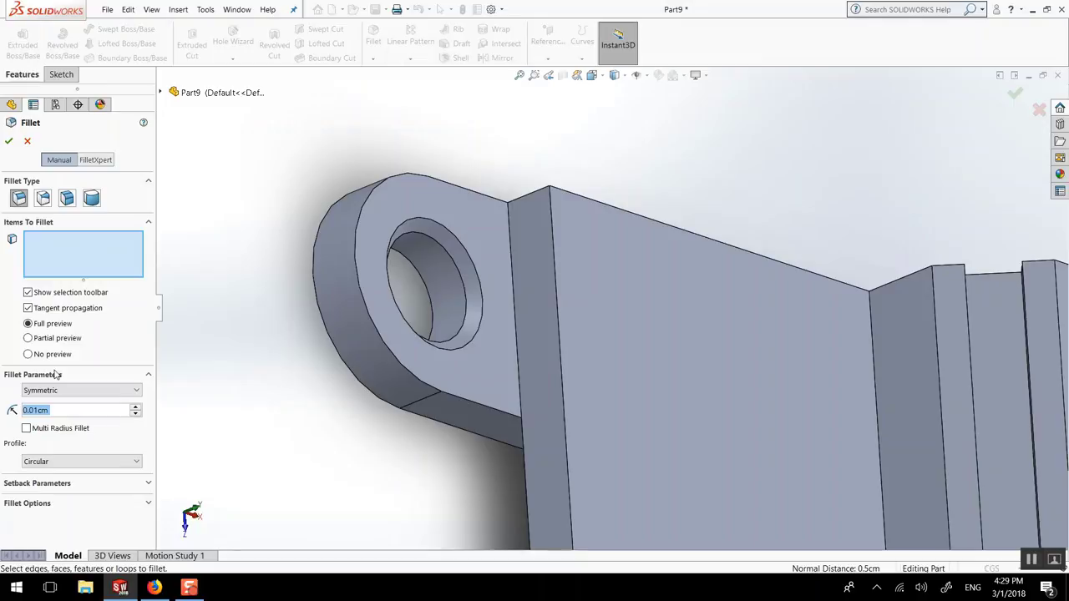
scroll(565, 327, "up", 5)
scroll(564, 323, "up", 2)
left_click_drag(368, 219, 869, 558)
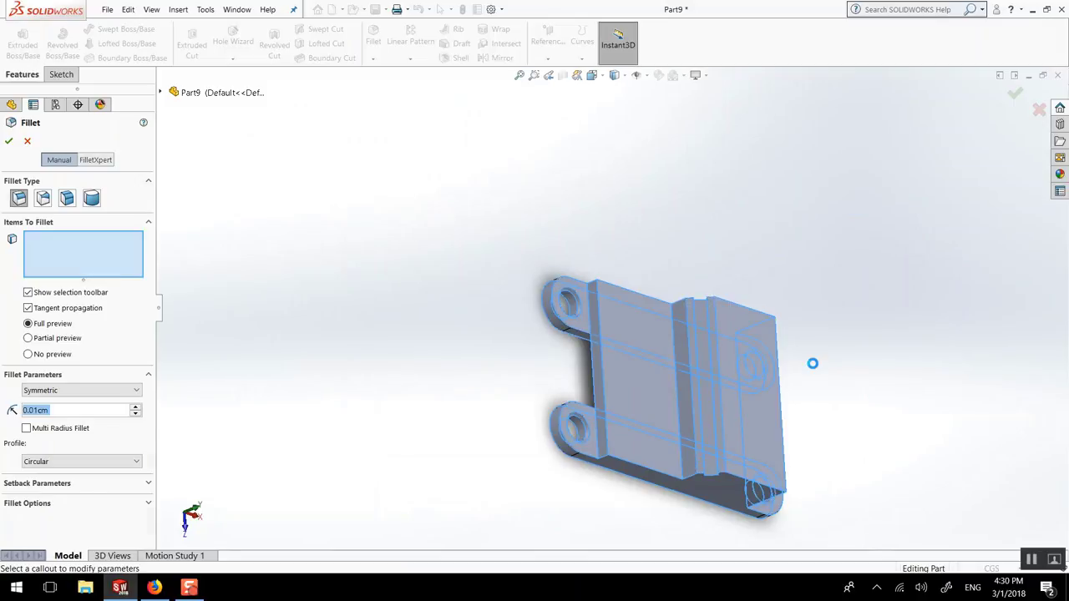
- Apply Fillet1, then inspect the part from bottom, side and isometric views
left_click(7, 142)
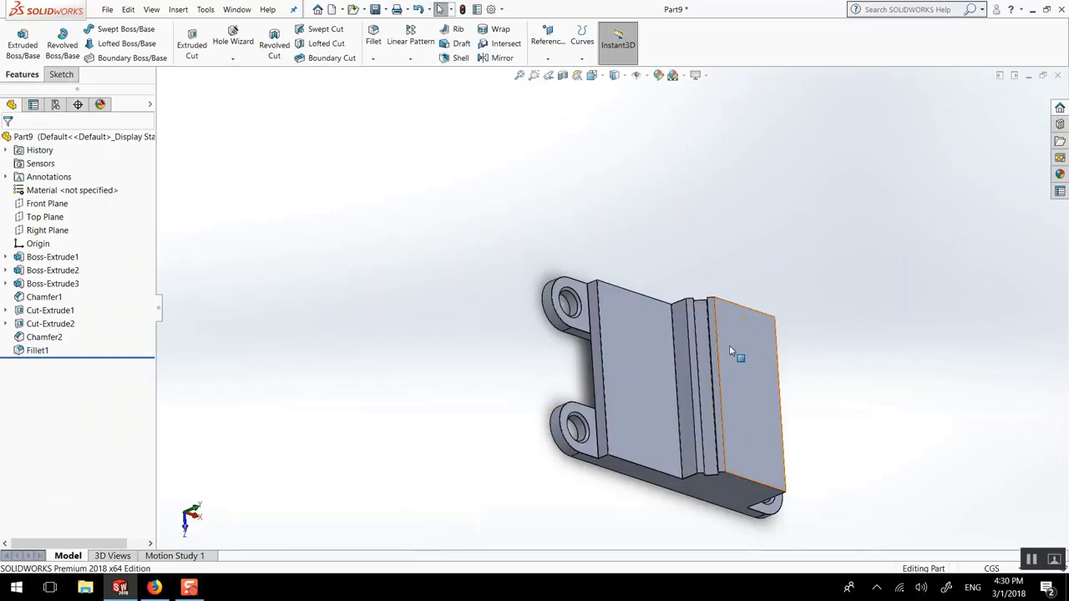
middle_click_drag(741, 333, 644, 352)
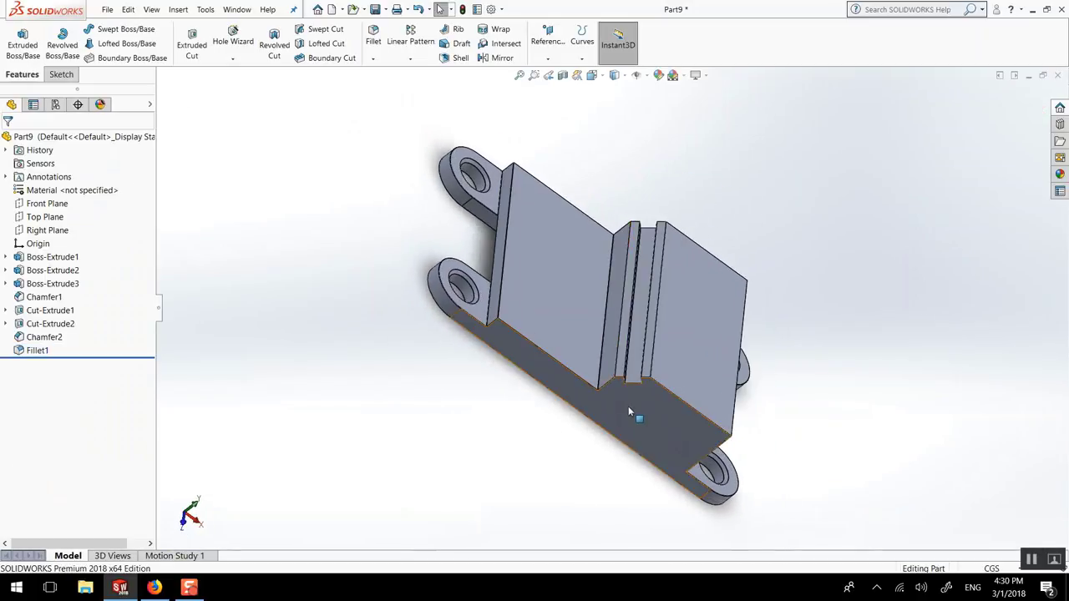
left_click(628, 406)
key("ctrl+8")
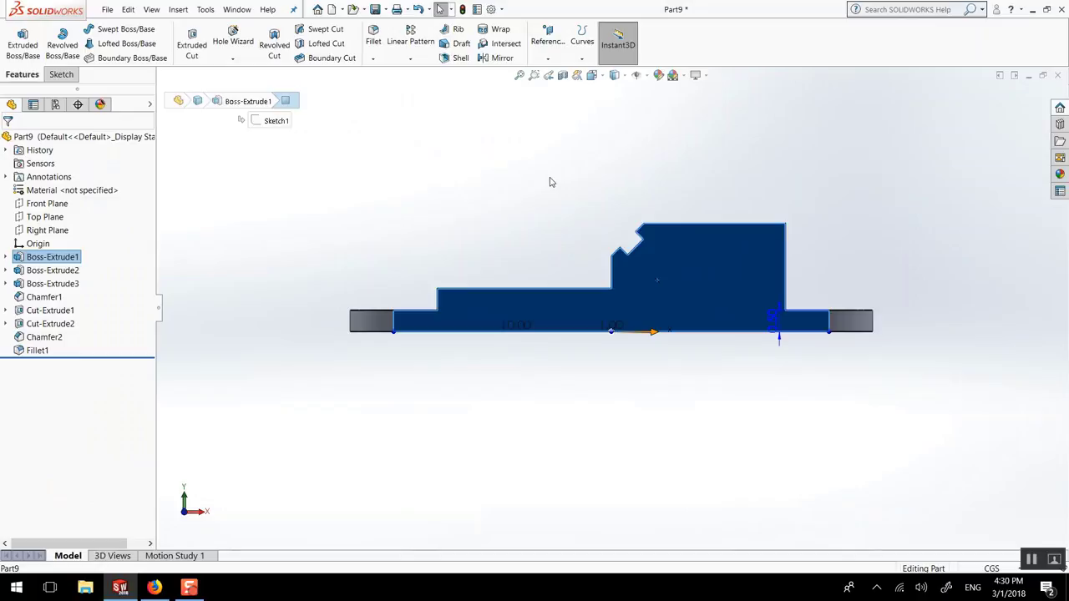
left_click(548, 186)
key("ctrl+3")
key("ctrl+7")
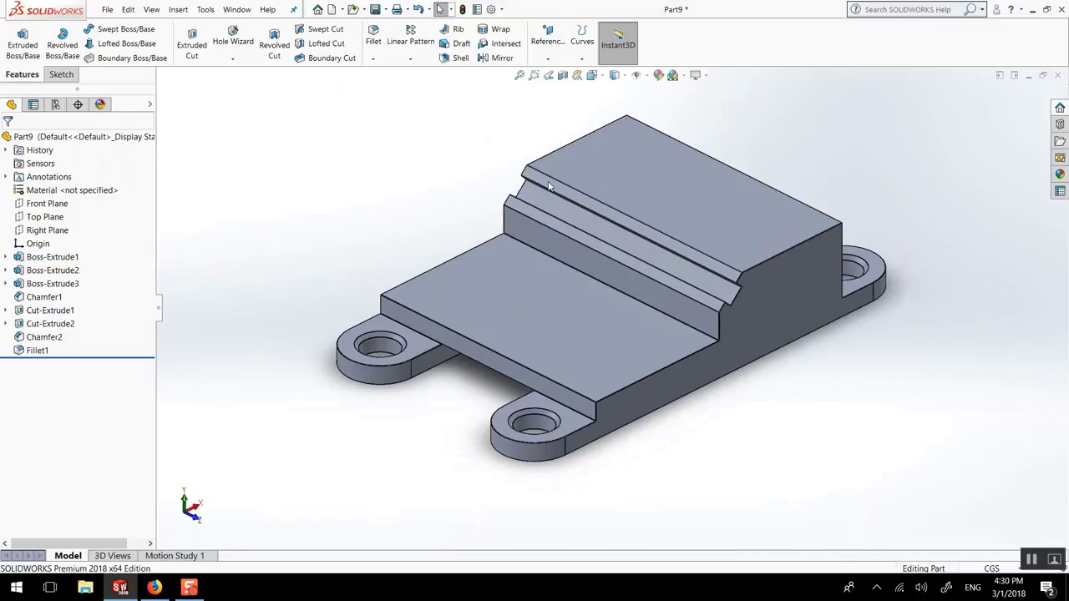